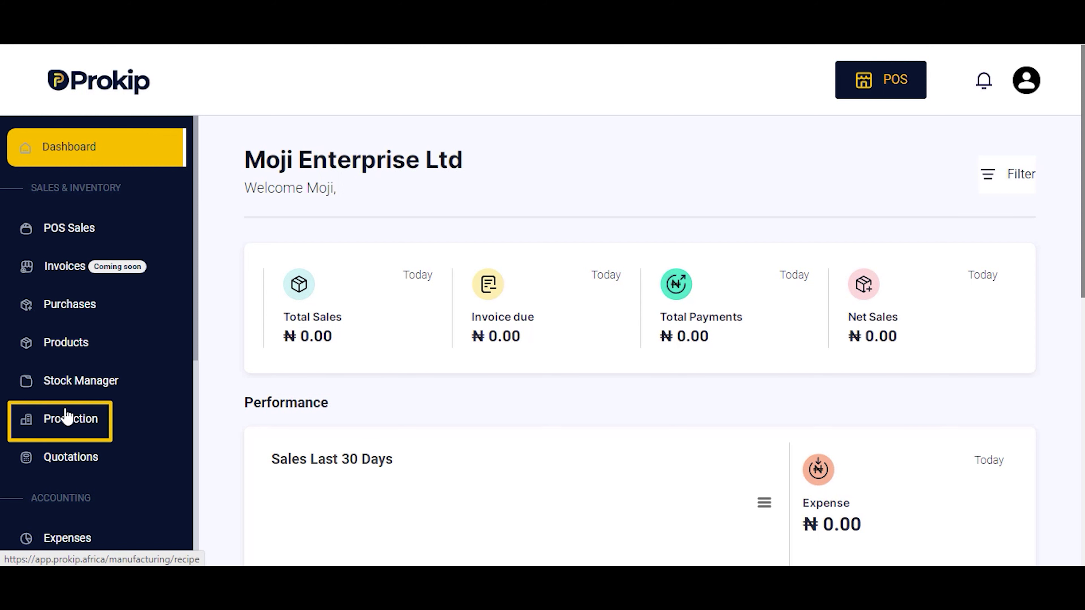
- Start a new product named Flour and mark it as not for selling
left_click(69, 421)
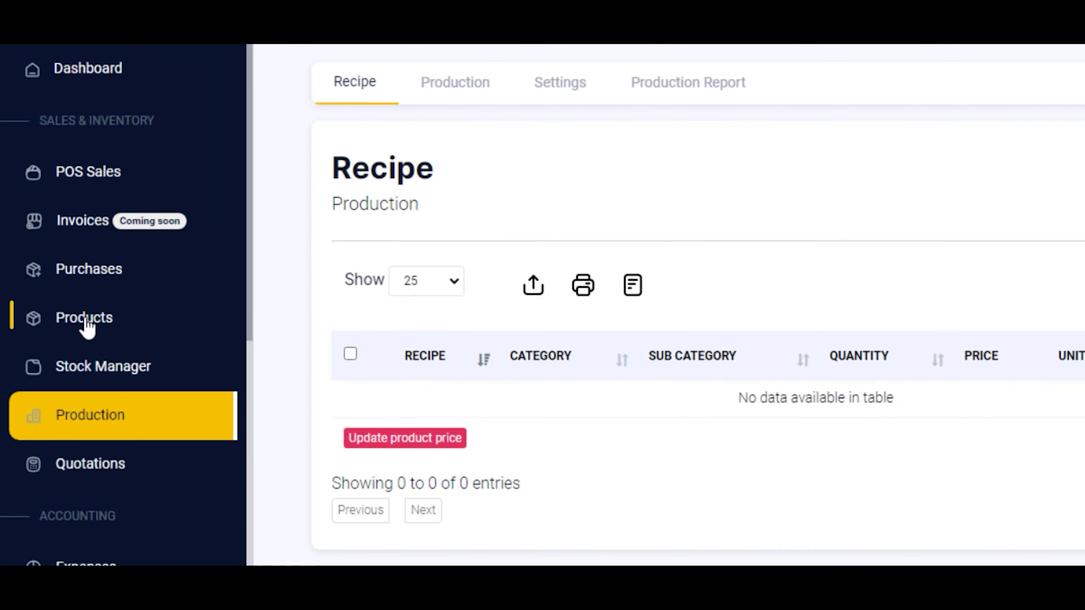
left_click(86, 319)
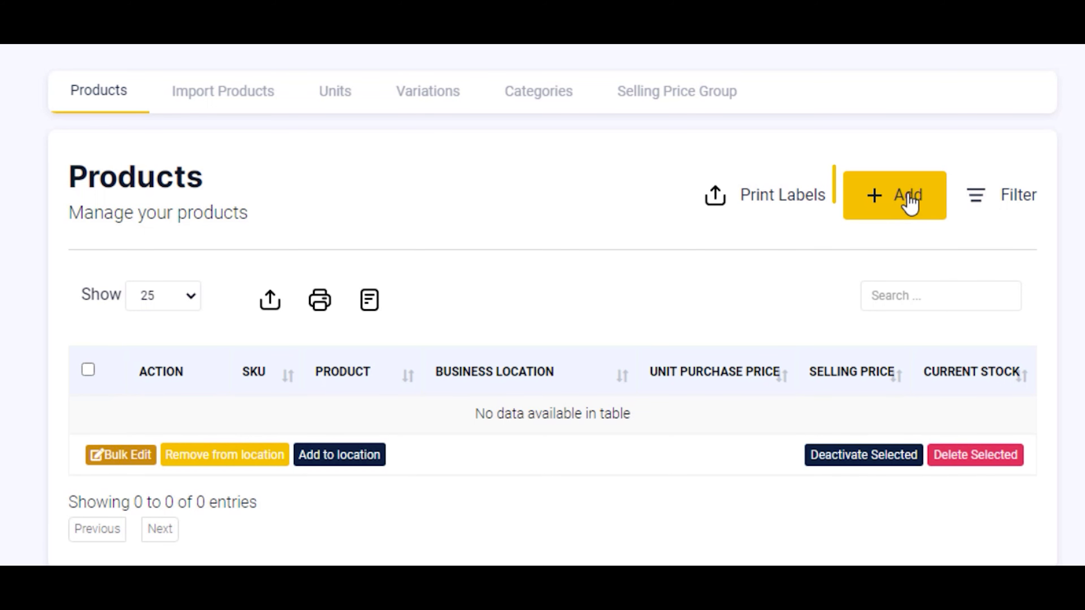
left_click(897, 198)
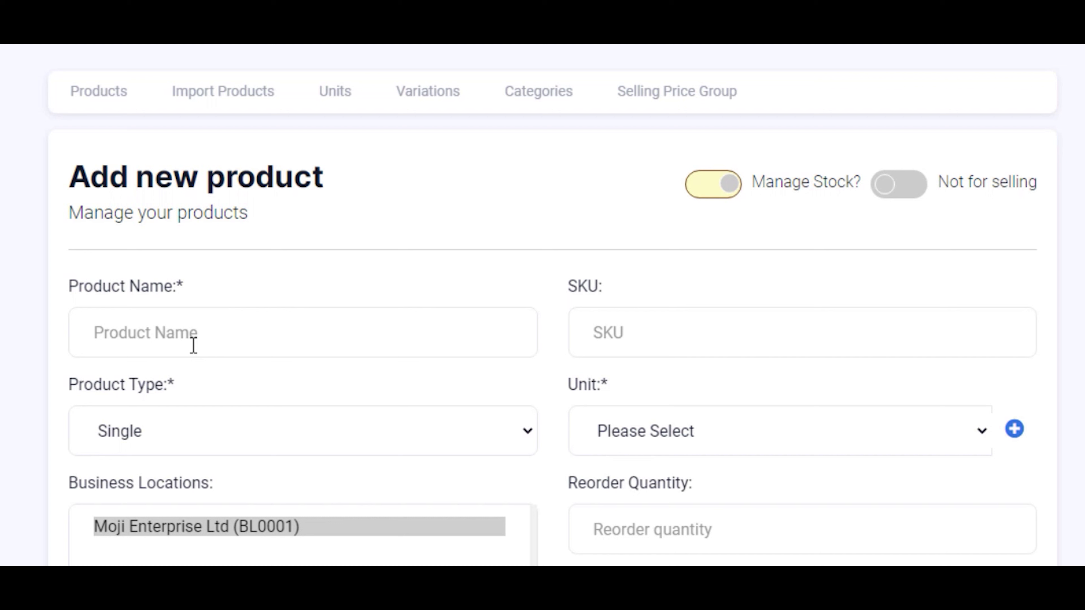
left_click(177, 333)
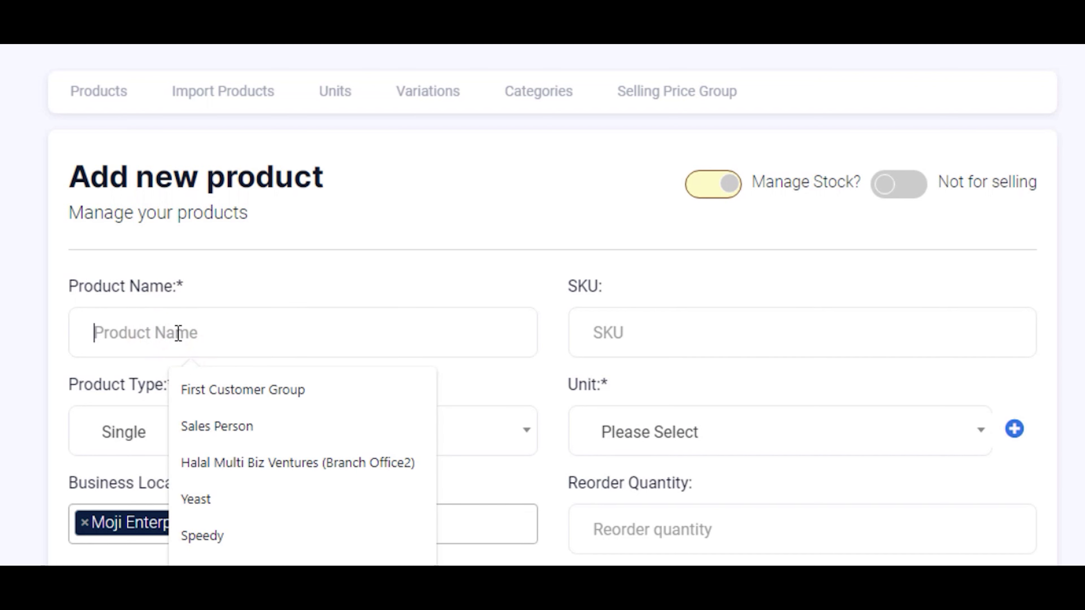
type("Flour")
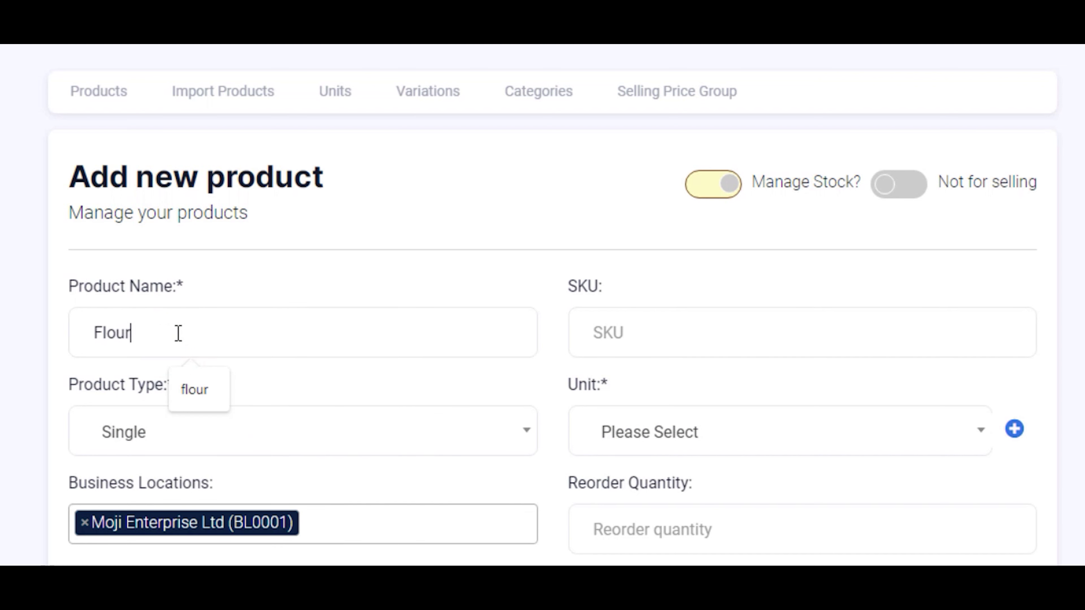
left_click(434, 271)
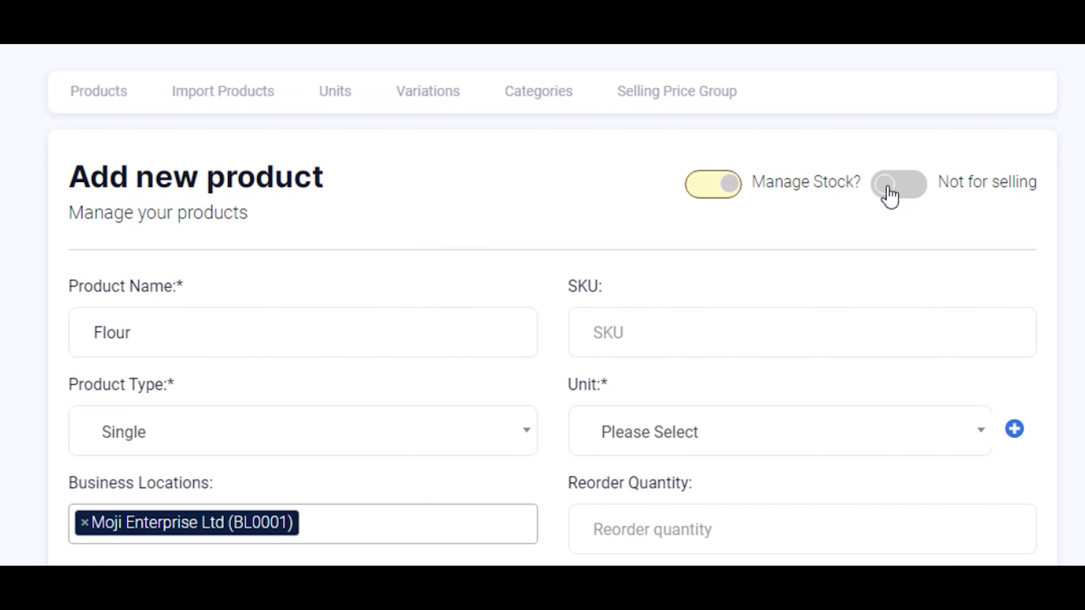
left_click(906, 191)
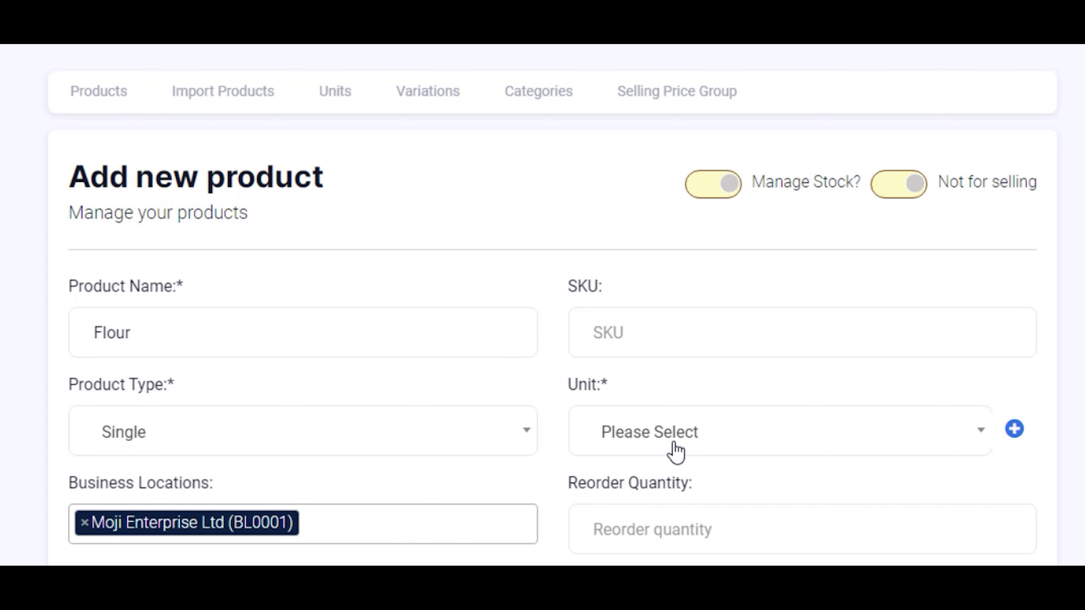
- Create a product unit for Flour named cups, with short name cp and decimals allowed
left_click(691, 439)
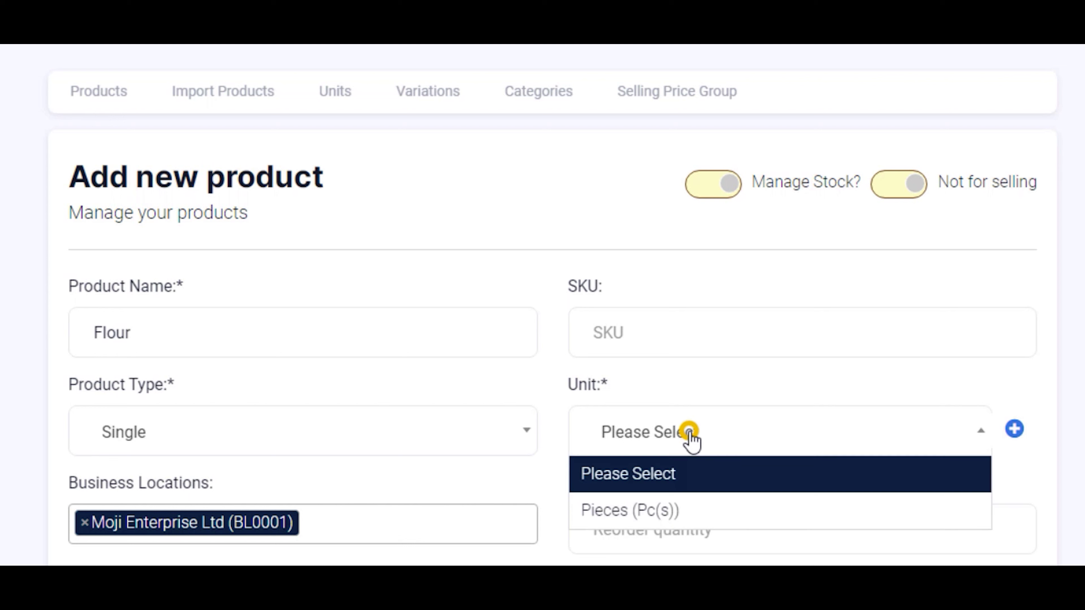
left_click(691, 441)
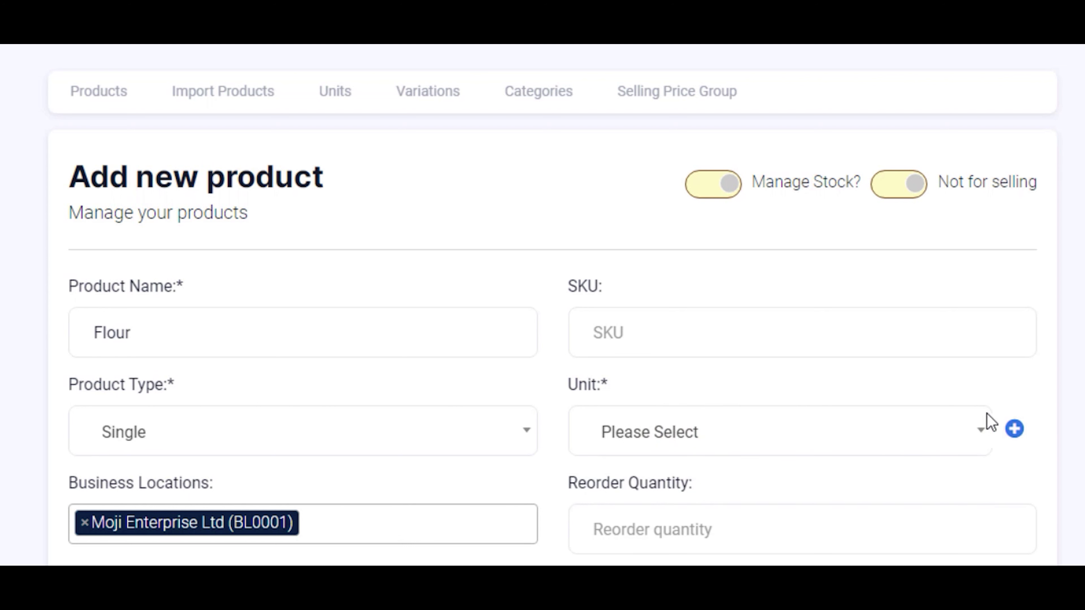
left_click(1015, 432)
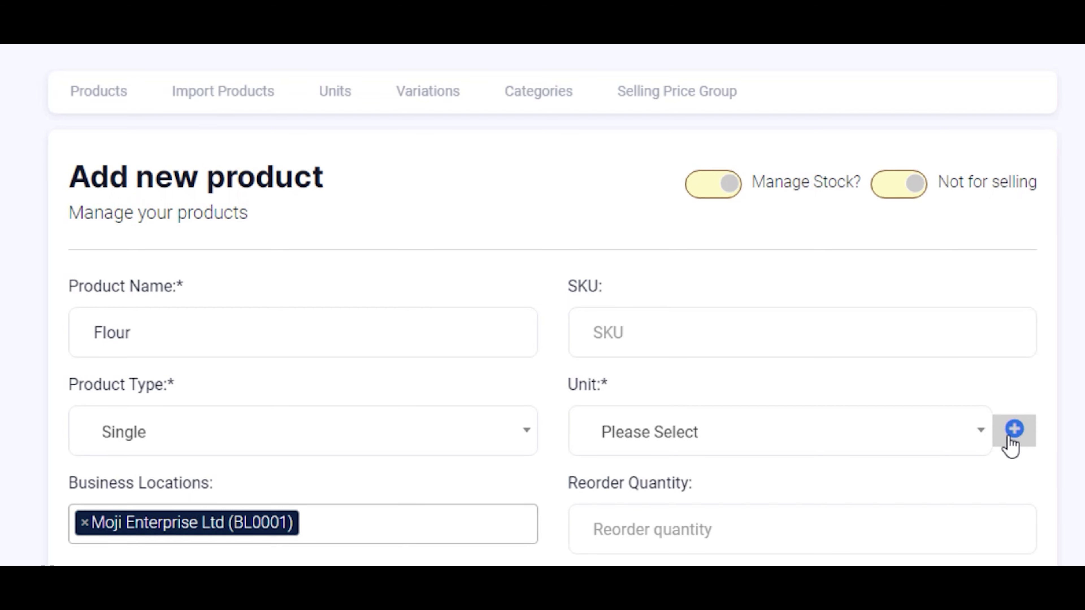
left_click(1015, 431)
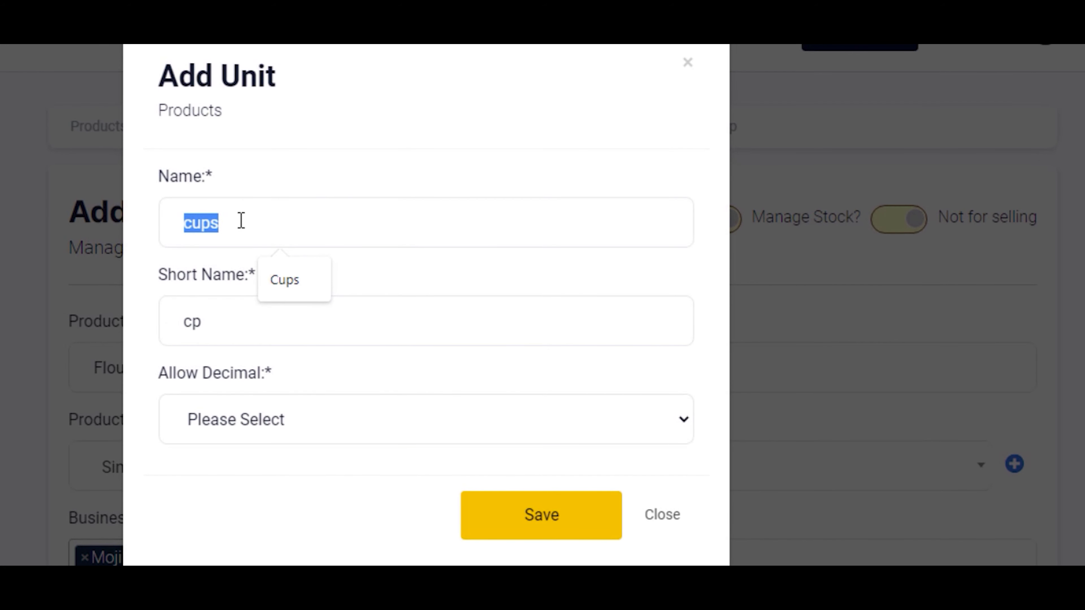
type("cups")
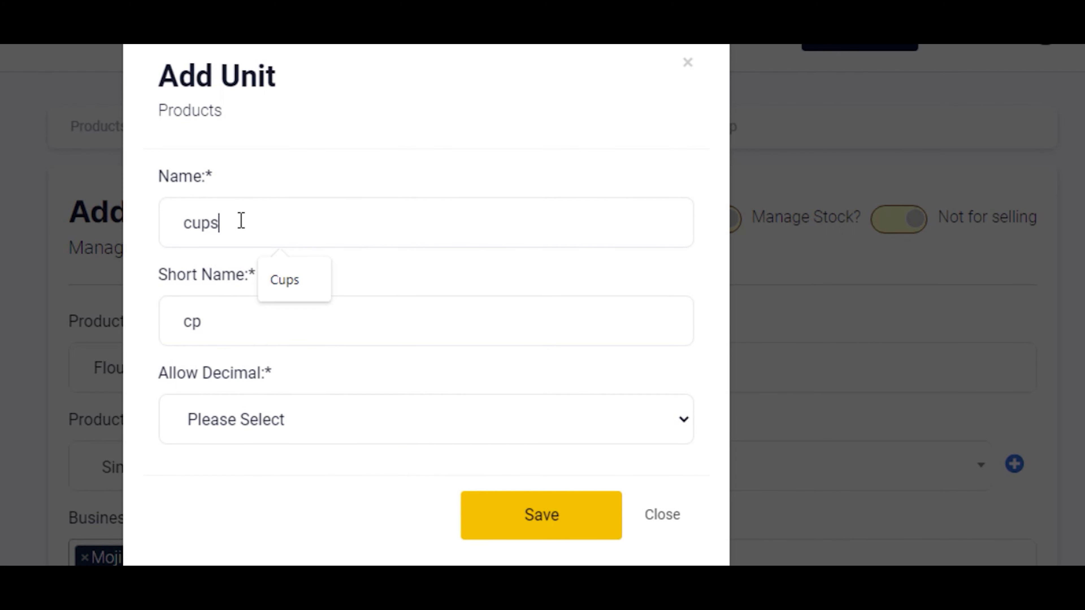
double_click(232, 315)
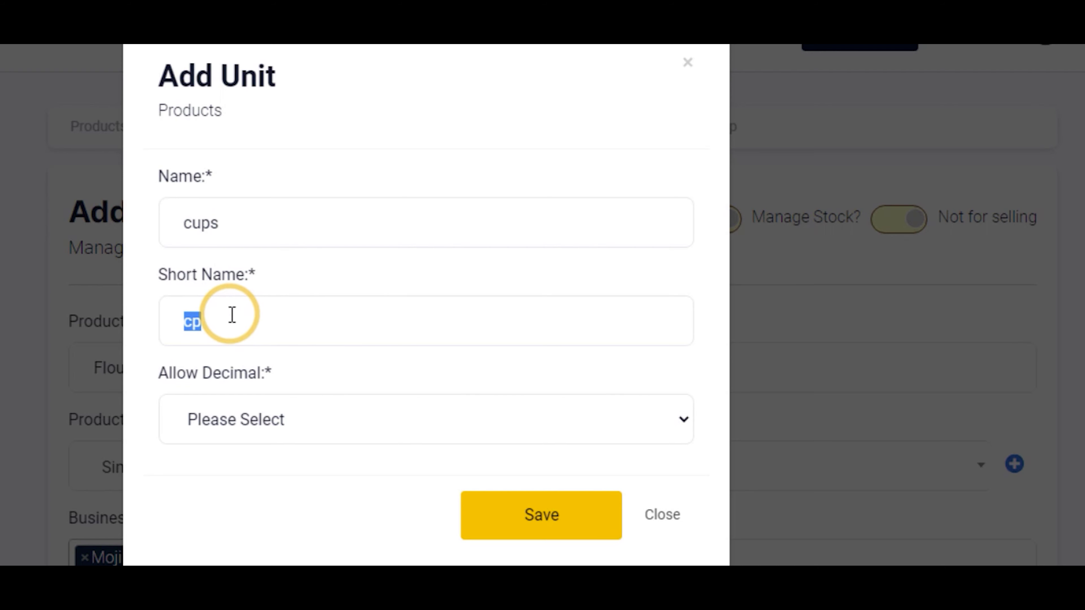
type("cp")
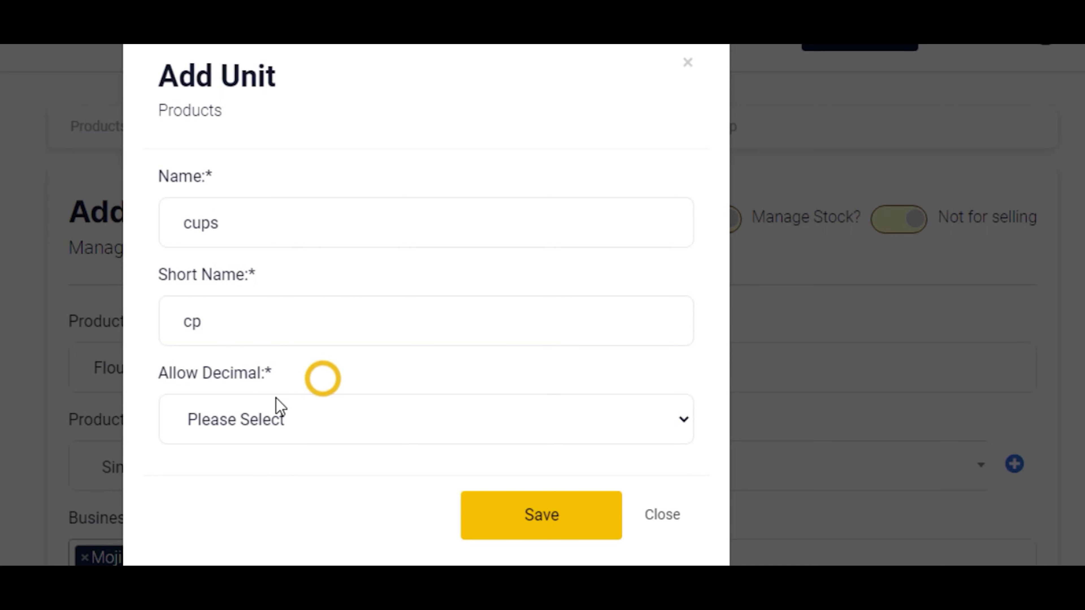
left_click(277, 420)
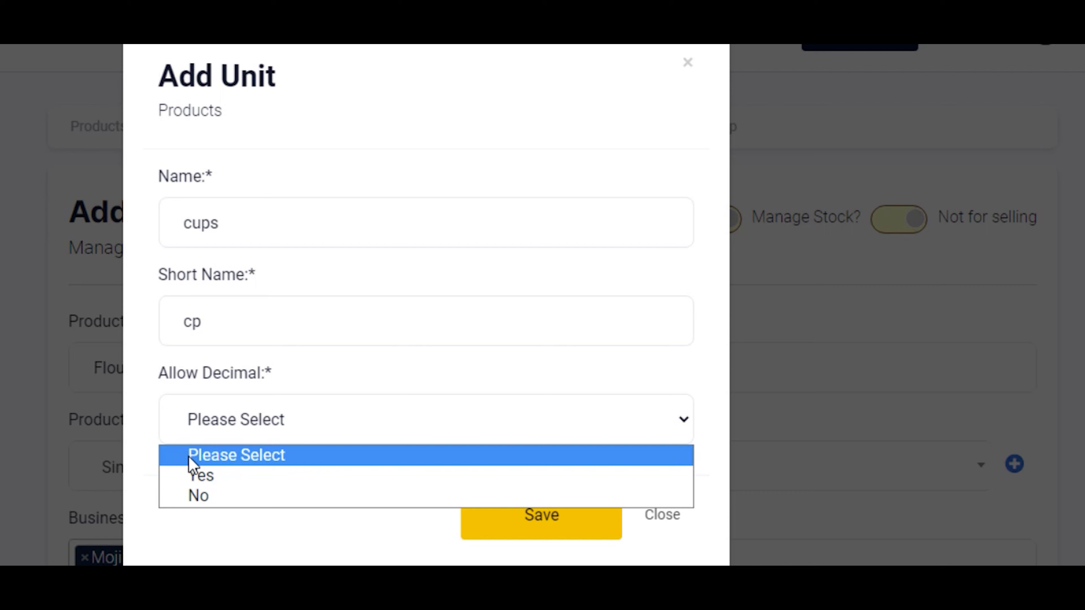
left_click(250, 476)
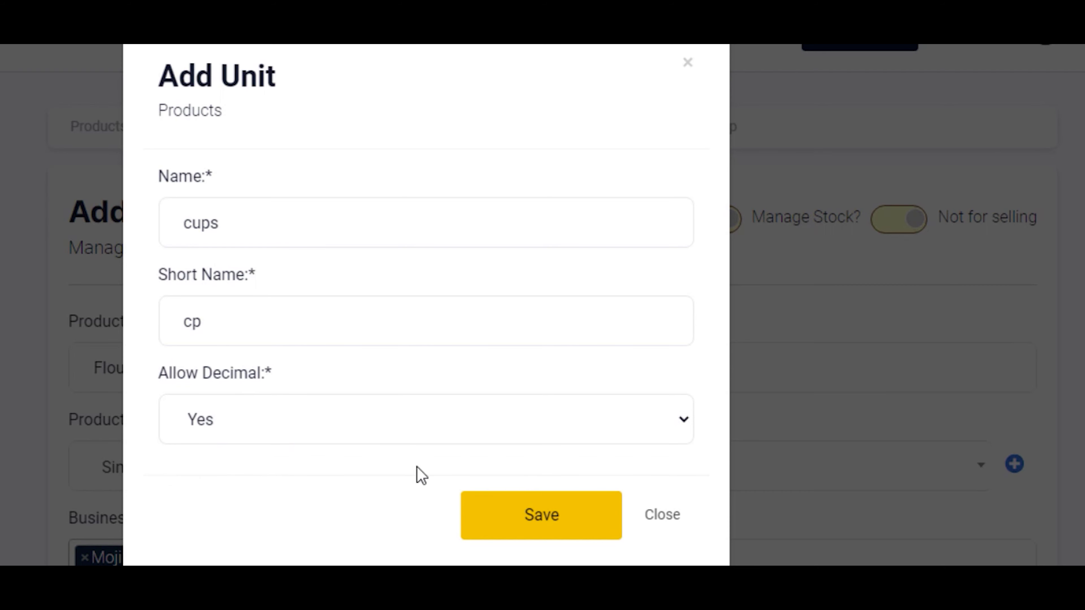
left_click(529, 513)
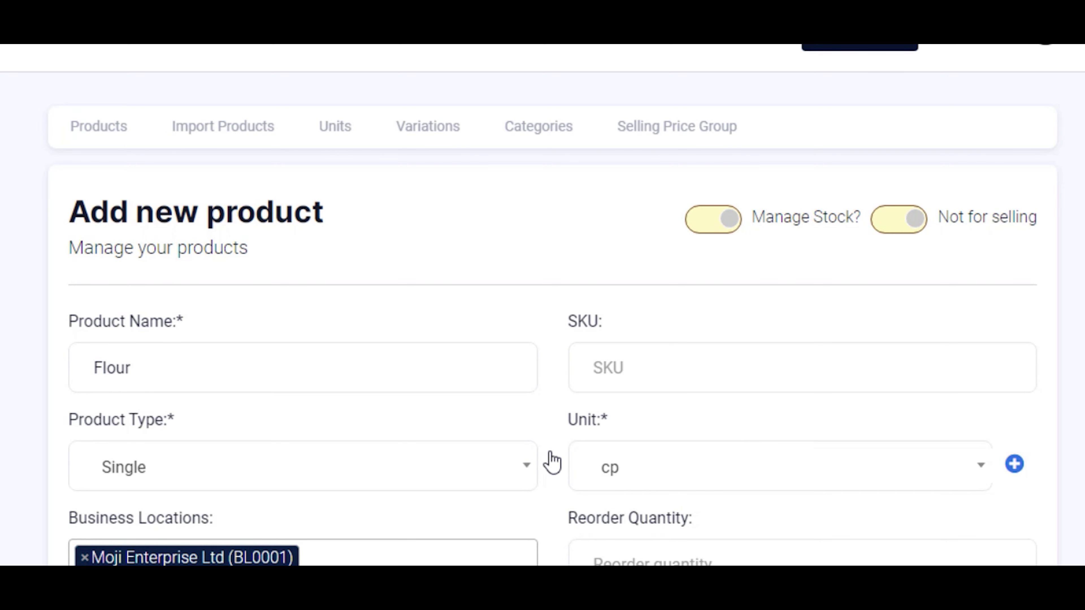
- Set the purchase price of Flour to 200
scroll(553, 462, "down", 10)
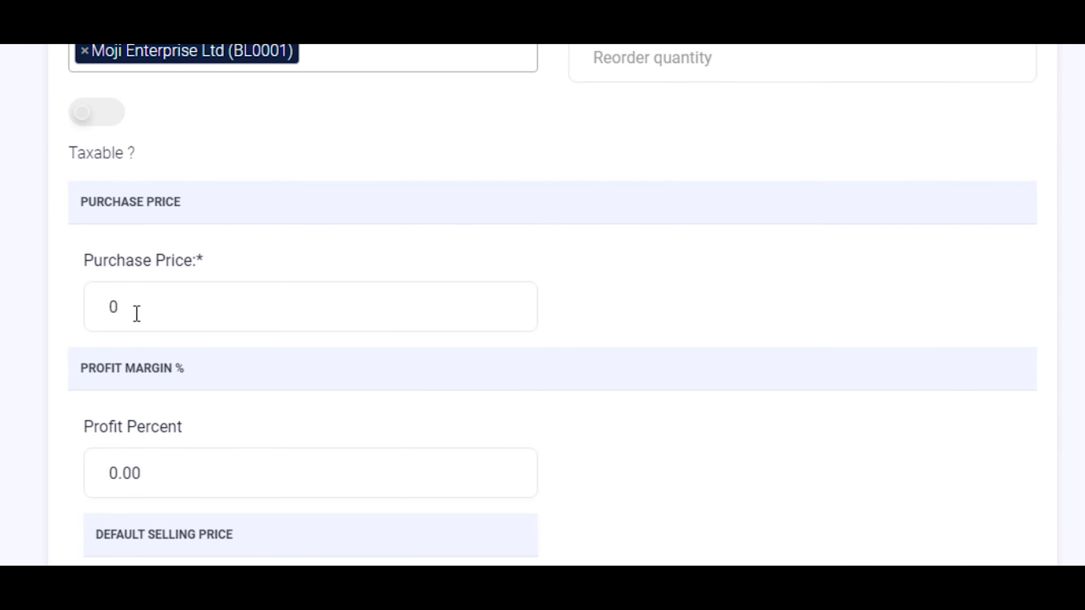
left_click(145, 307)
type("200")
left_click(609, 293)
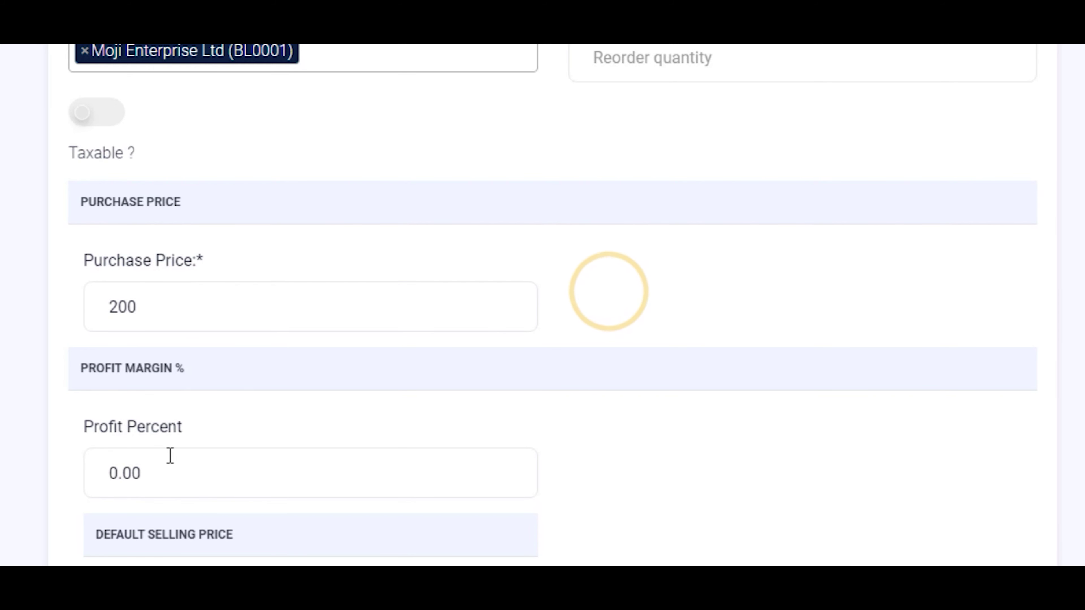
- Set the default selling price of Flour to 0
scroll(330, 455, "down", 3)
double_click(181, 186)
left_click(639, 252)
double_click(179, 522)
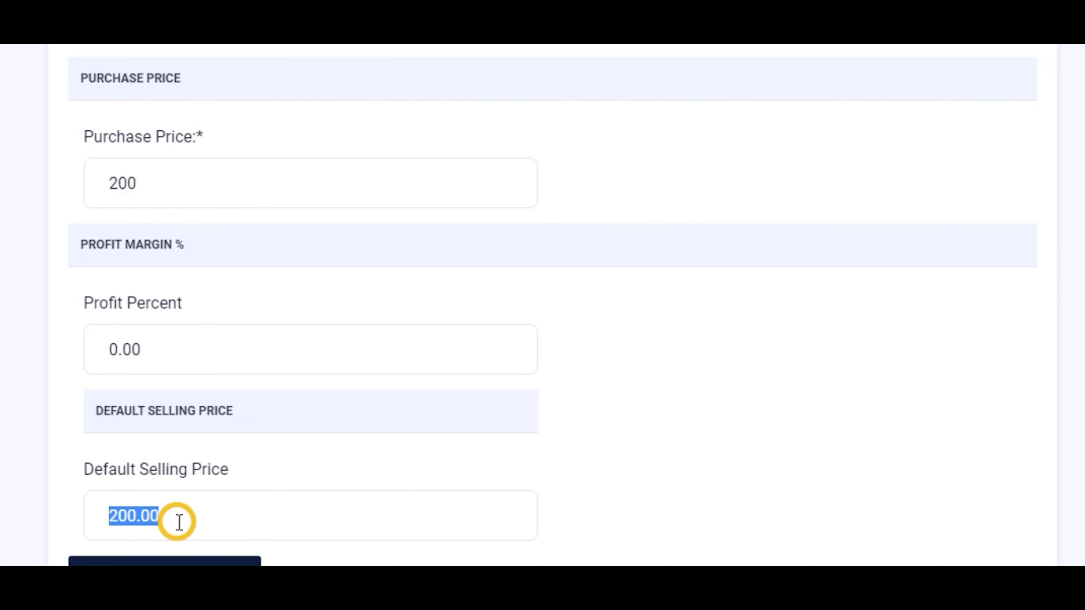
type("0")
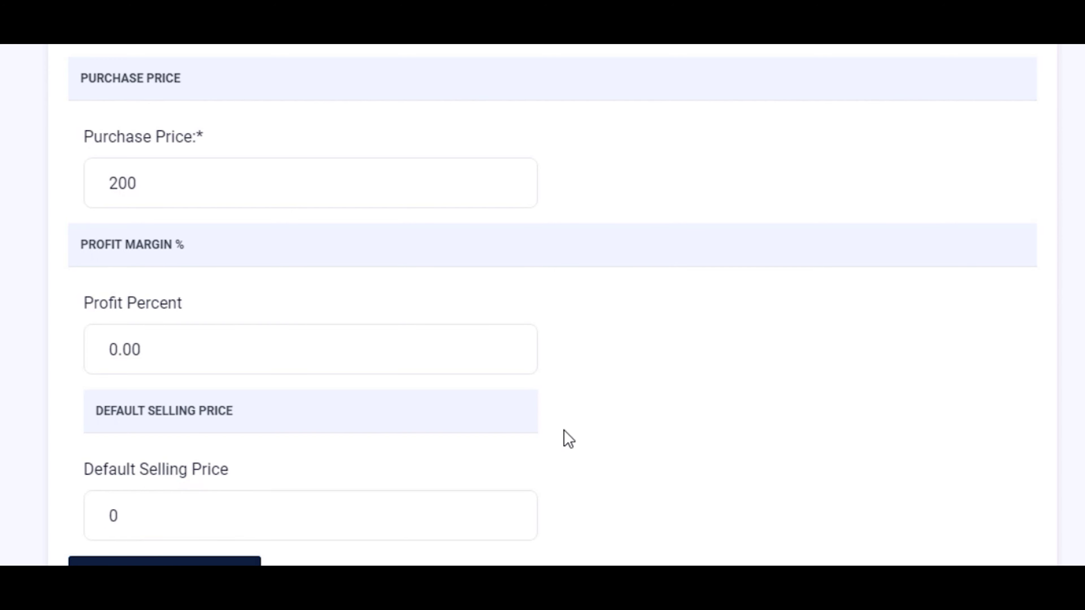
left_click(679, 431)
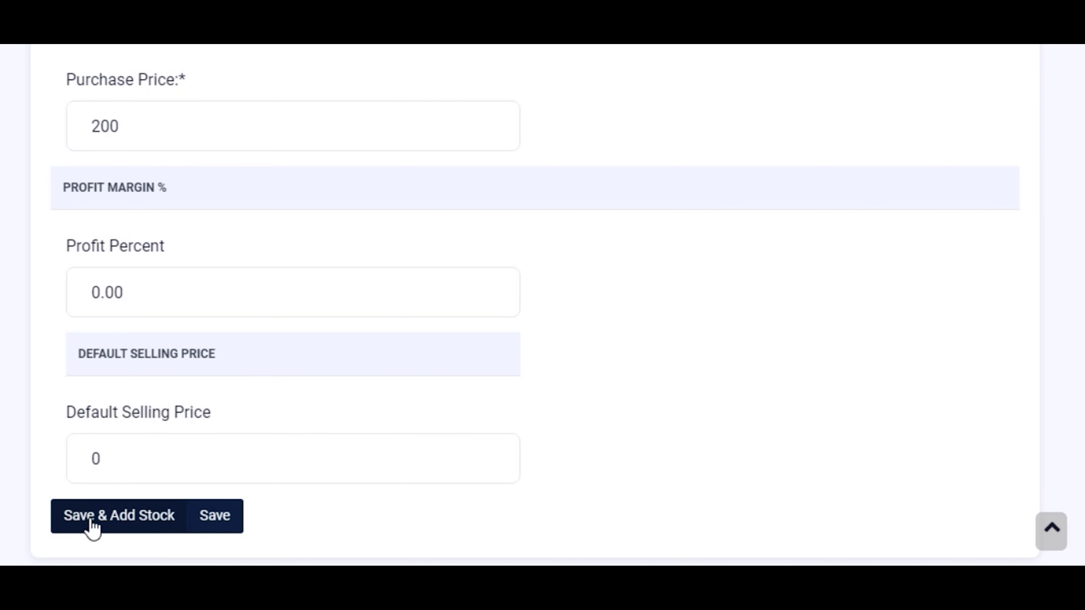
- Save Flour and record its opening stock with a remaining quantity of 100
left_click(121, 519)
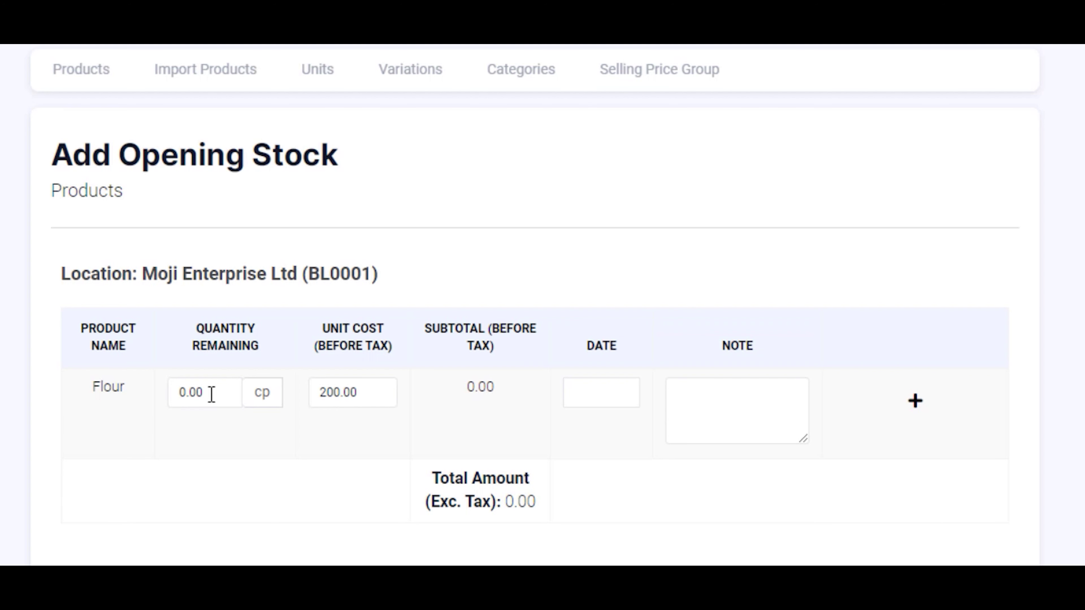
double_click(223, 397)
type("100")
left_click(198, 440)
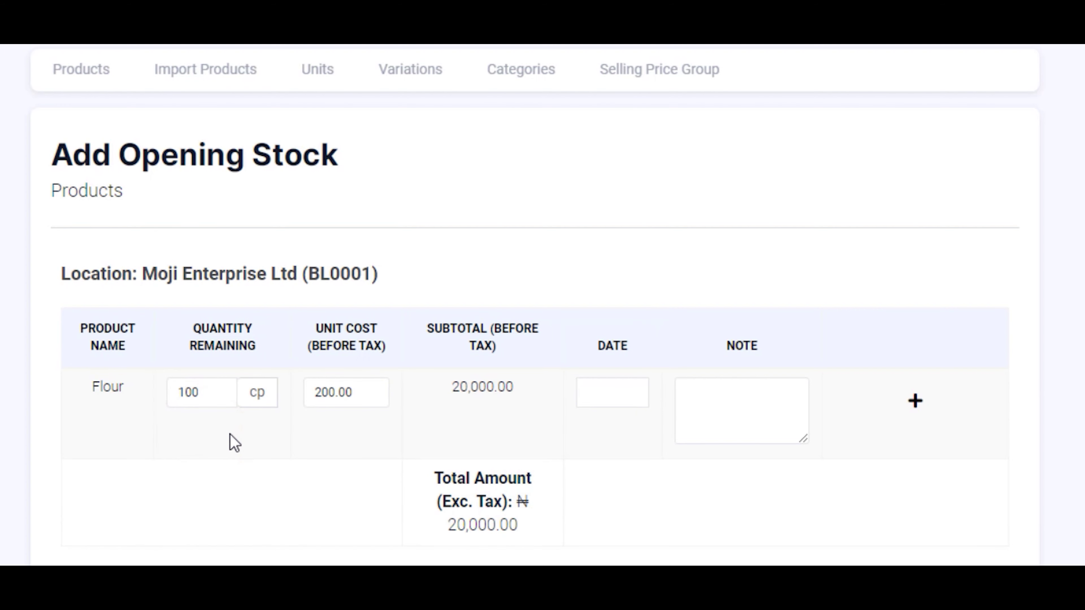
scroll(235, 443, "down", 2)
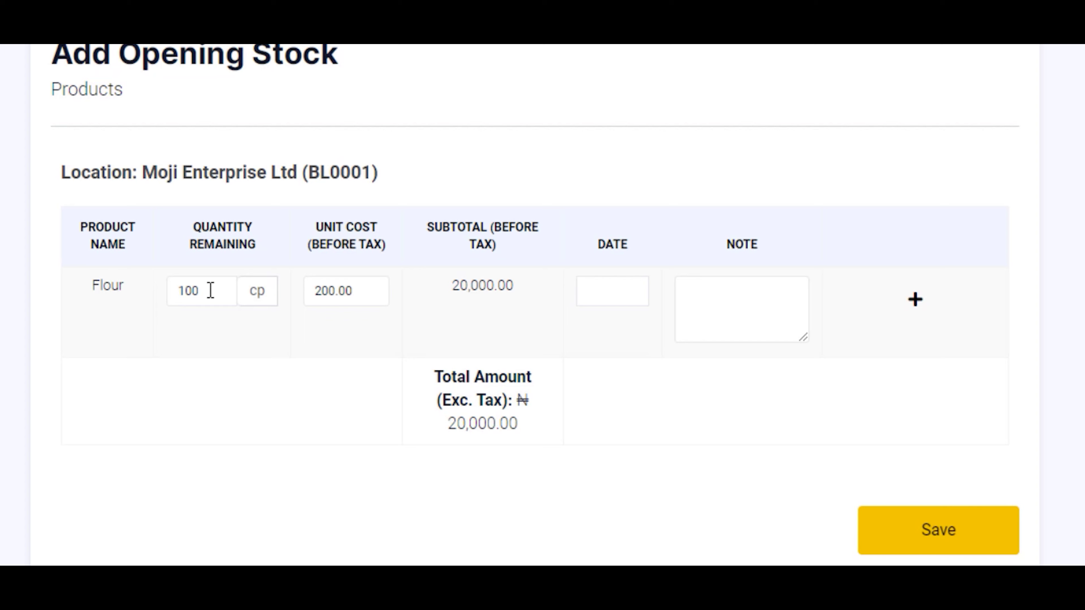
scroll(756, 329, "down", 1)
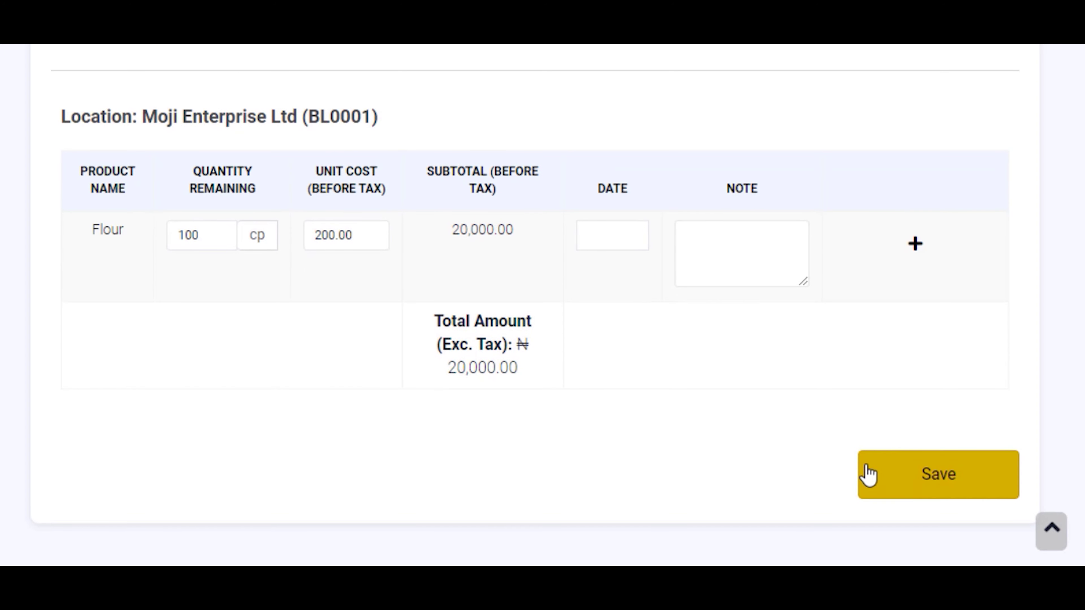
left_click(932, 487)
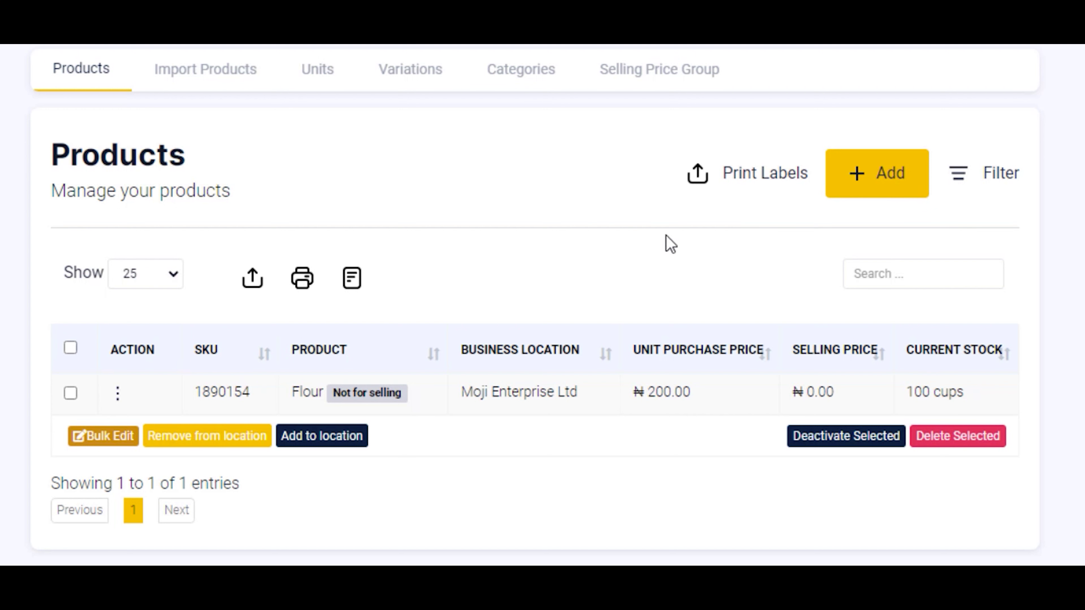
- Start another new product named Bread, measured in Pieces (Pc(s))
left_click(880, 182)
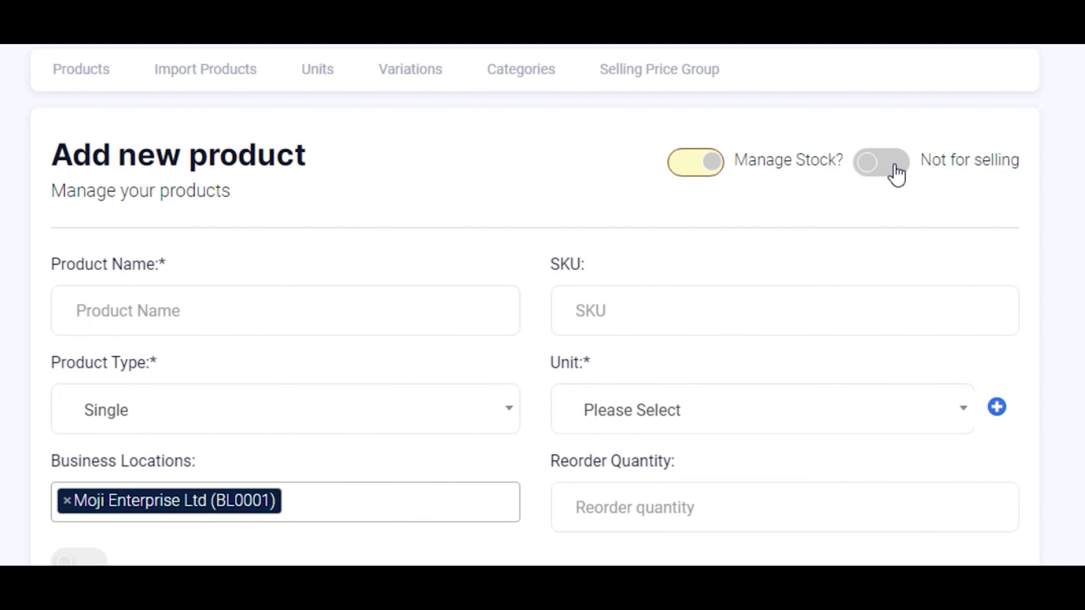
left_click(142, 320)
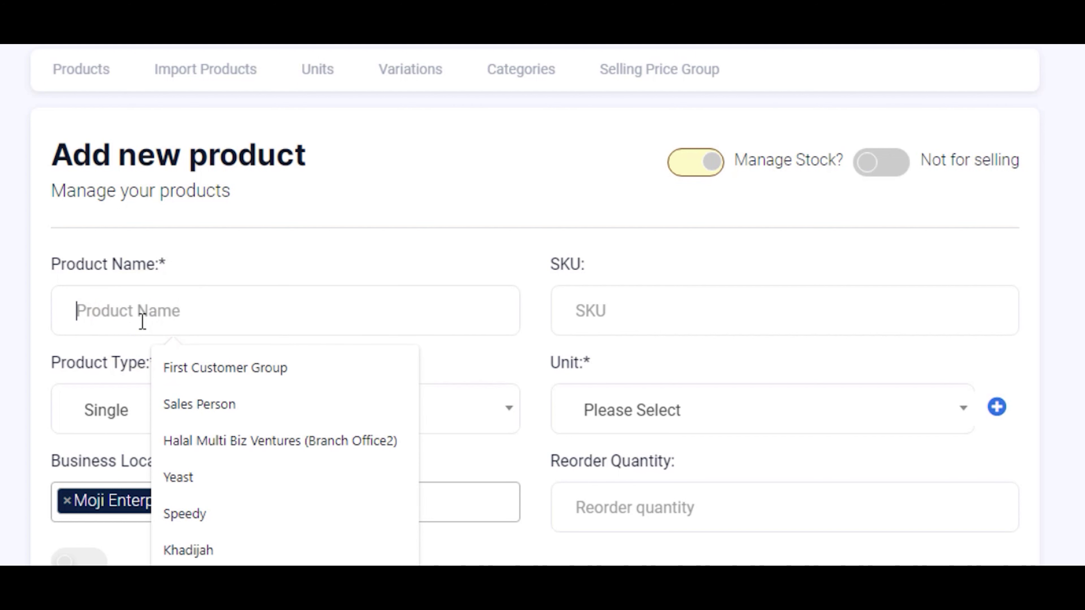
type("Bread")
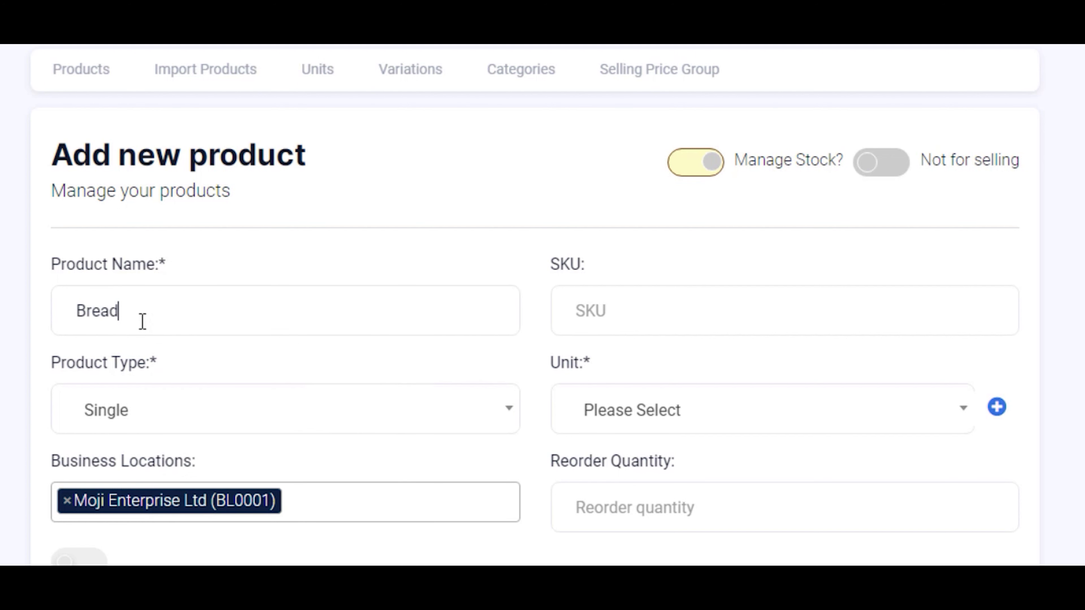
left_click(171, 307)
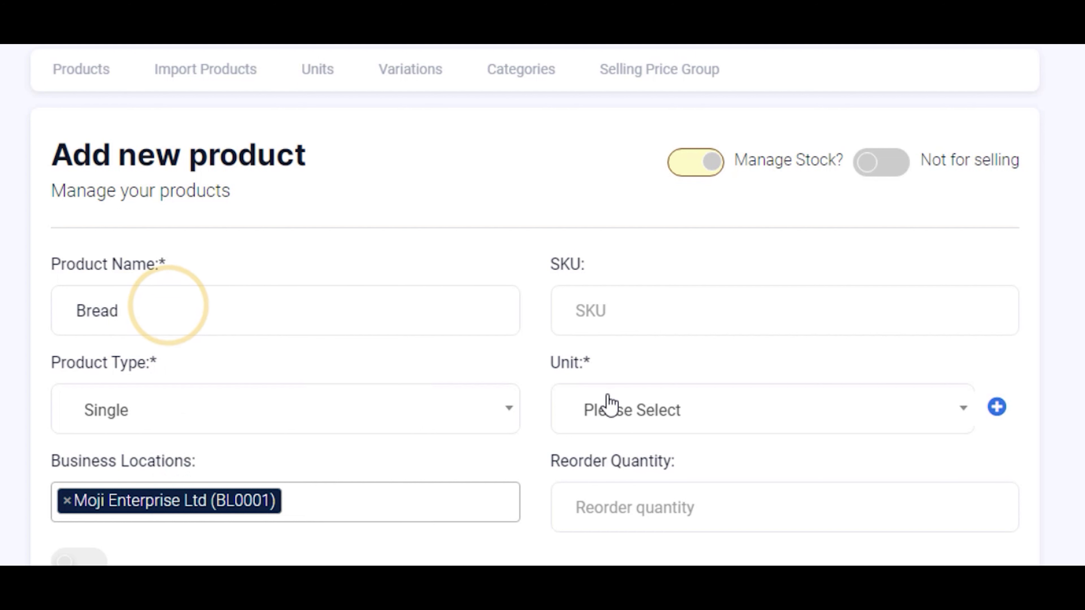
left_click(620, 413)
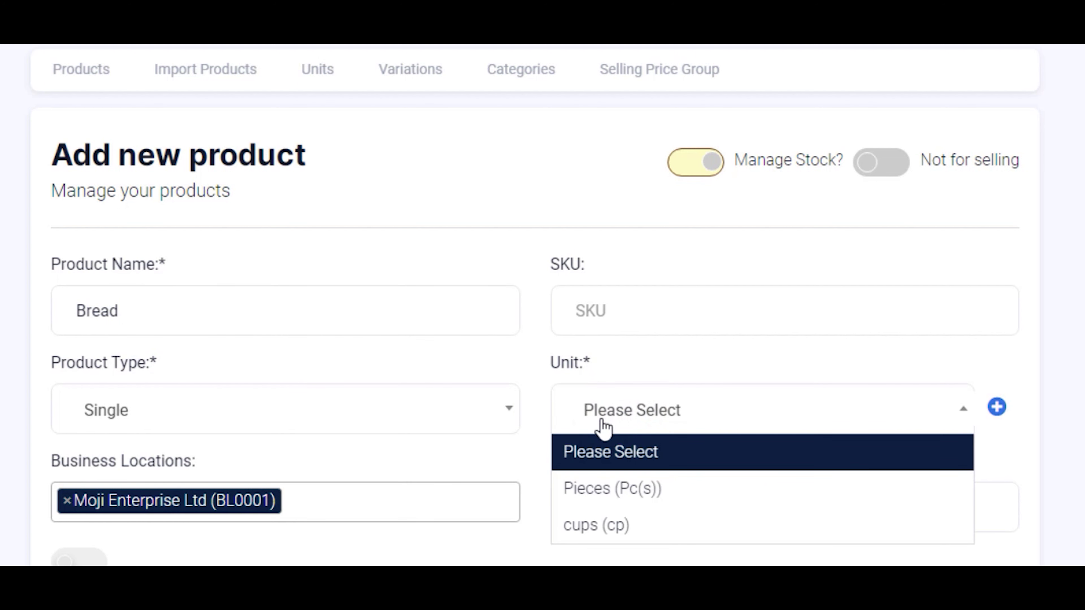
left_click(612, 491)
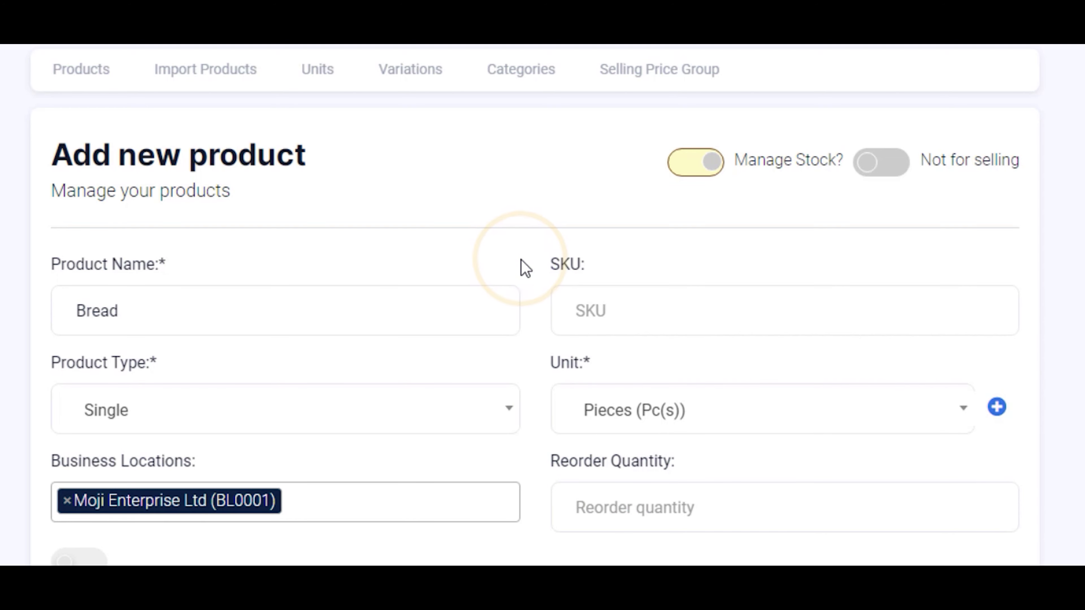
- Set the default selling price of Bread to 300 and save the product without adding stock
scroll(521, 261, "down", 10)
left_click(123, 458)
type("300")
left_click(669, 419)
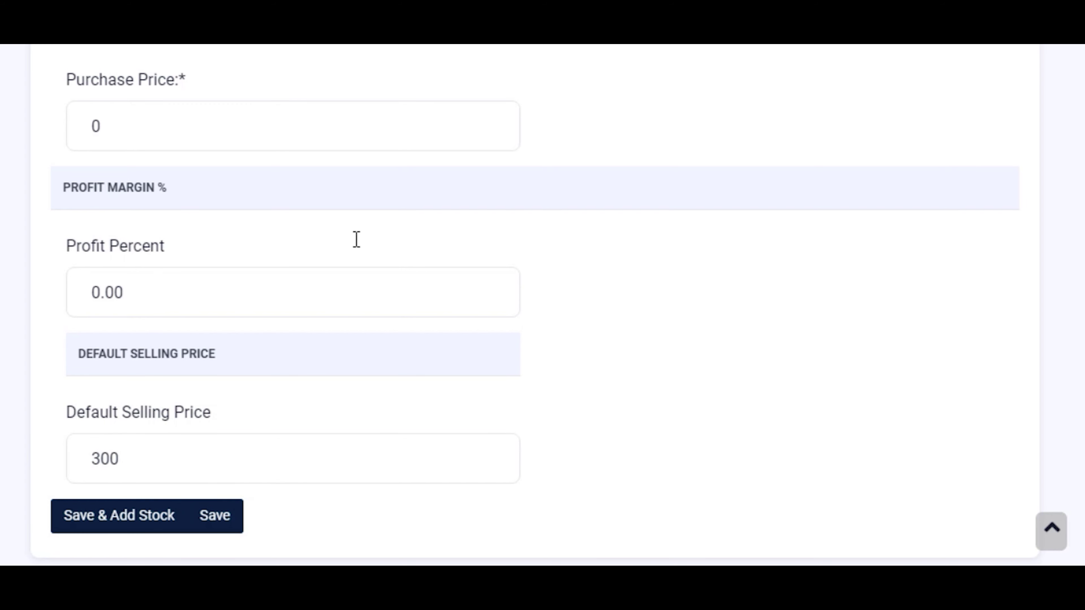
left_click(126, 142)
left_click(676, 353)
left_click(101, 130)
left_click(218, 135)
left_click(218, 518)
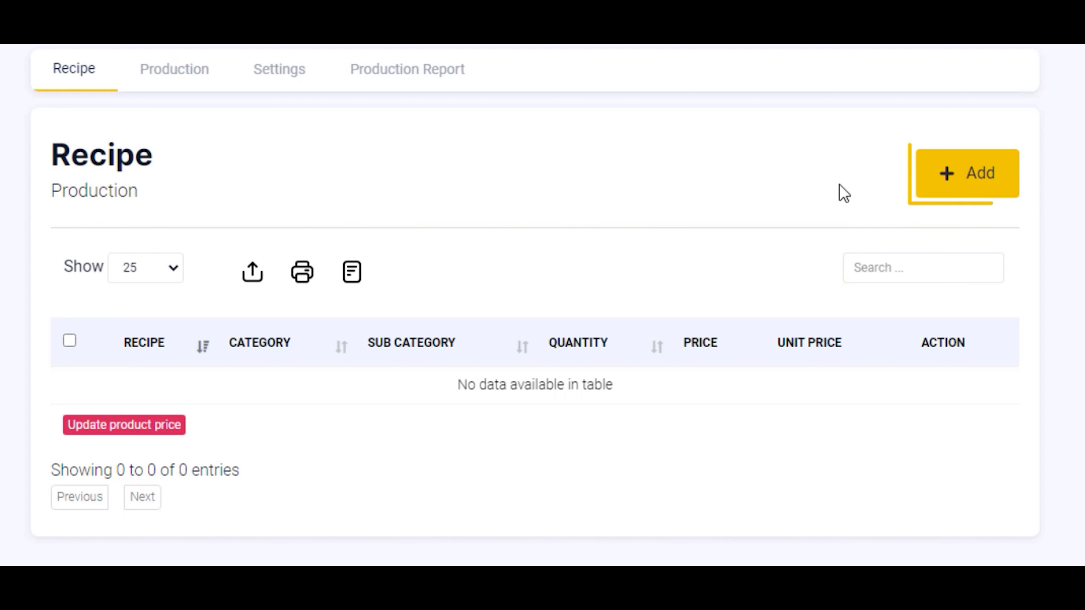
- Start a new recipe for the product Bread with Copy From Recipe set to None
left_click(946, 191)
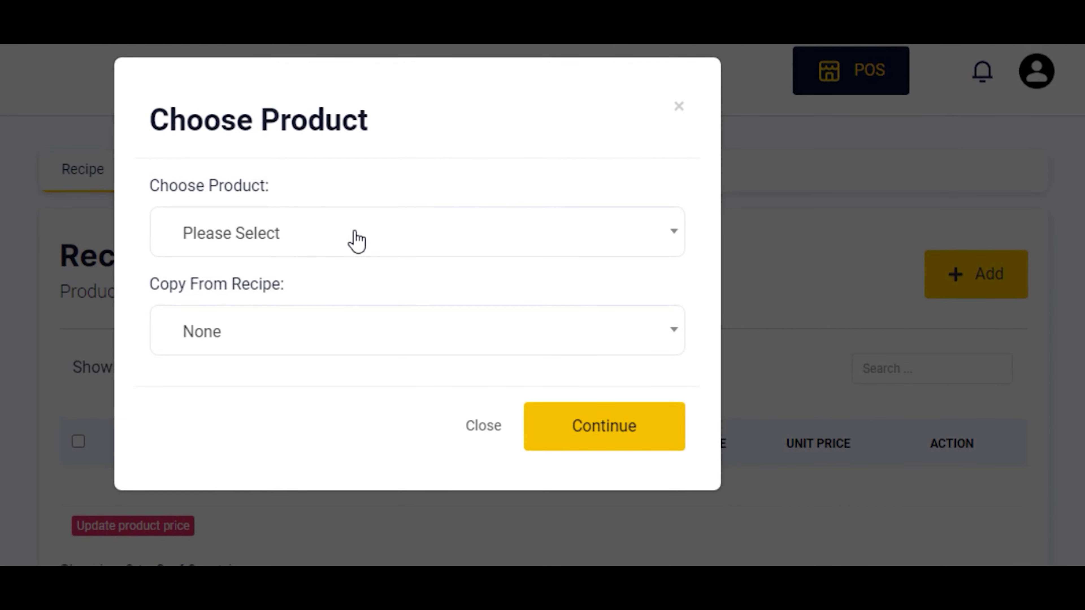
left_click(262, 234)
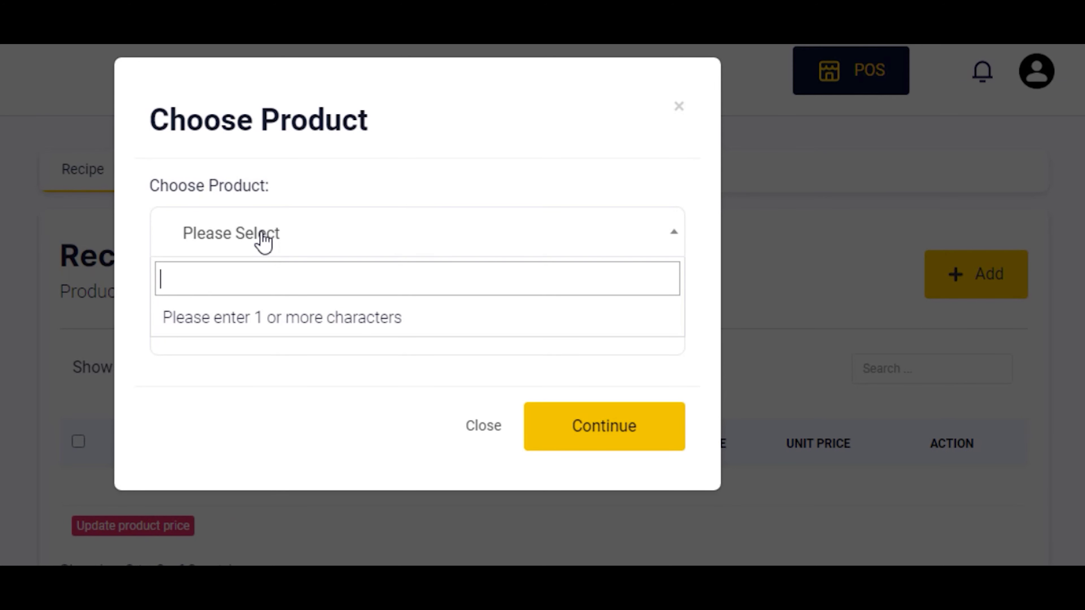
type("brea")
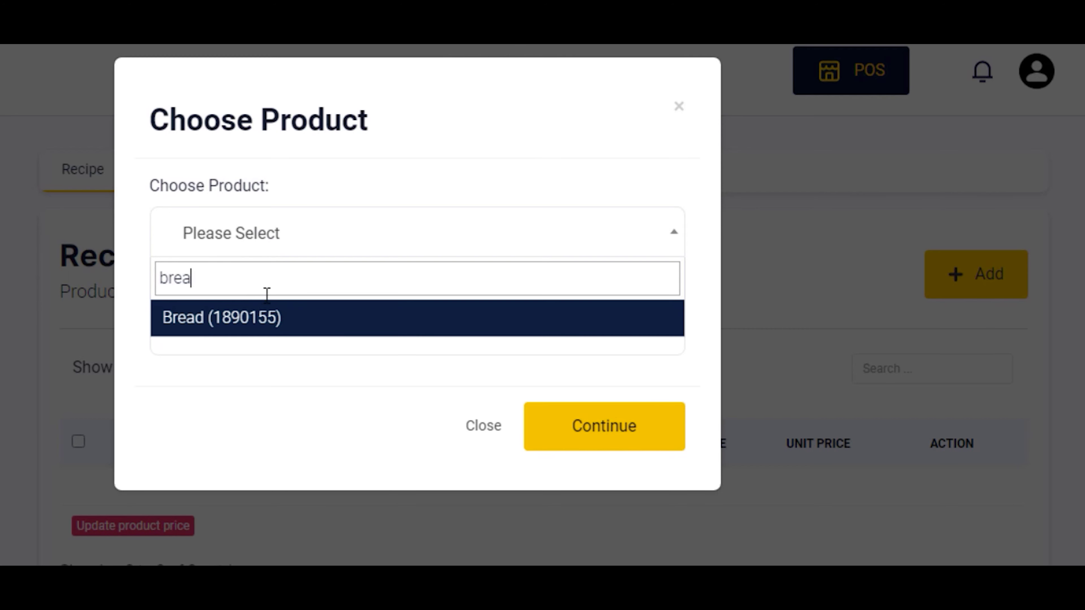
left_click(256, 319)
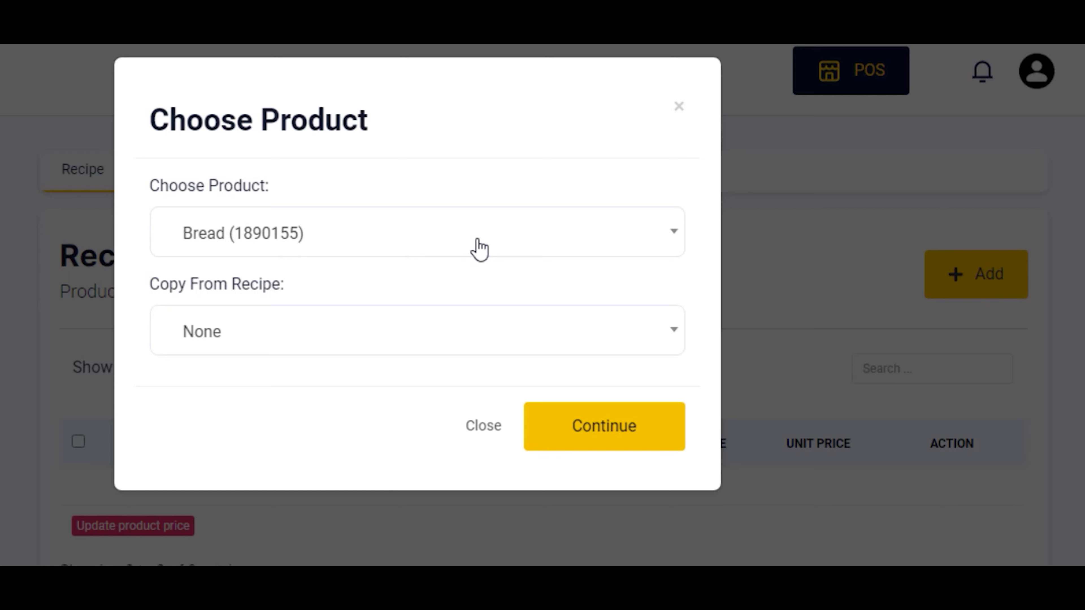
left_click(273, 339)
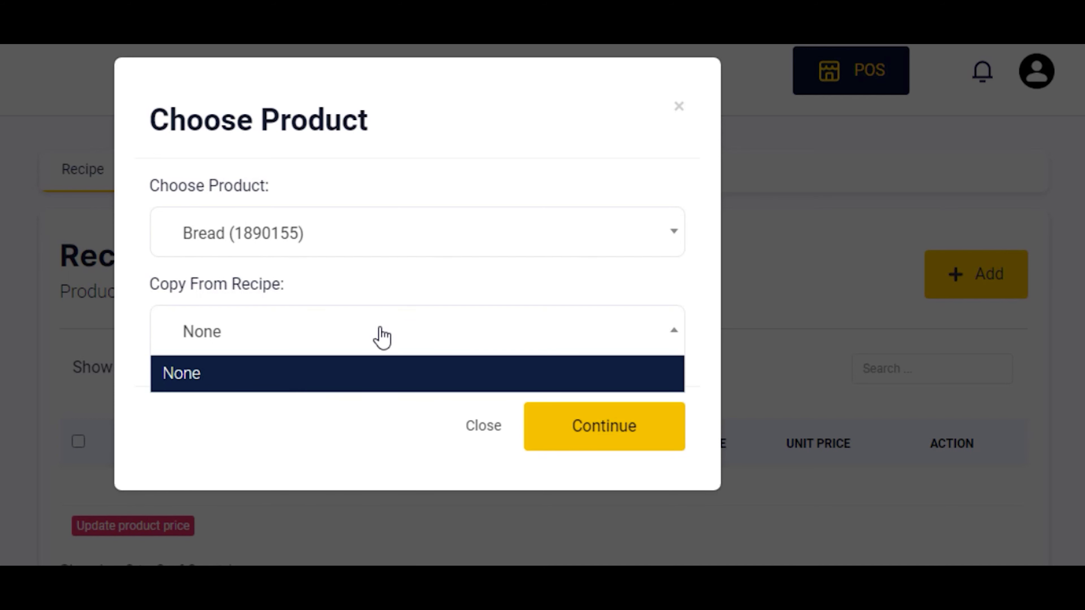
left_click(374, 333)
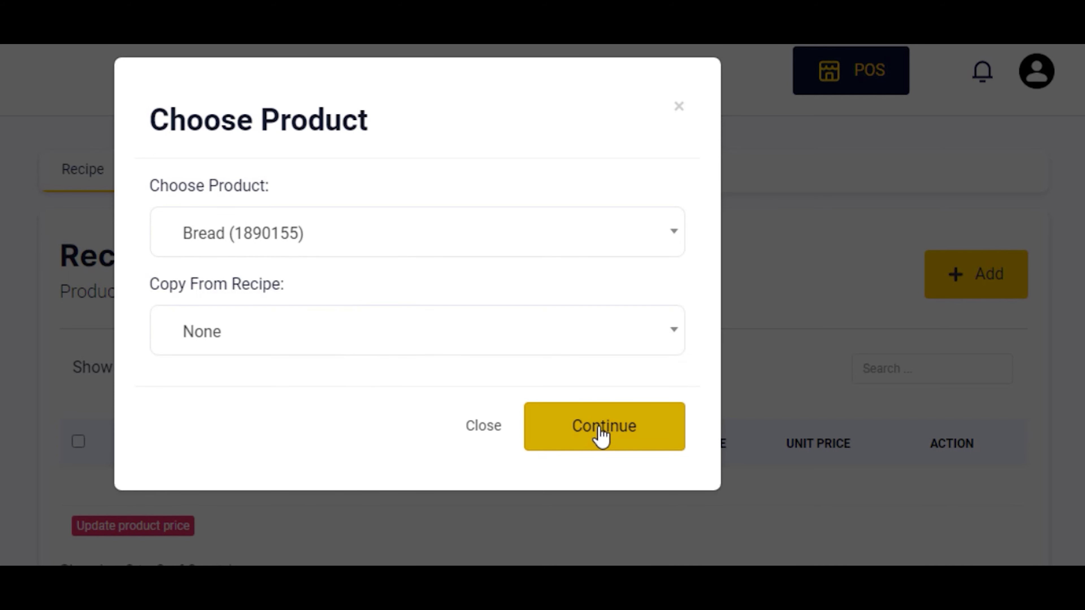
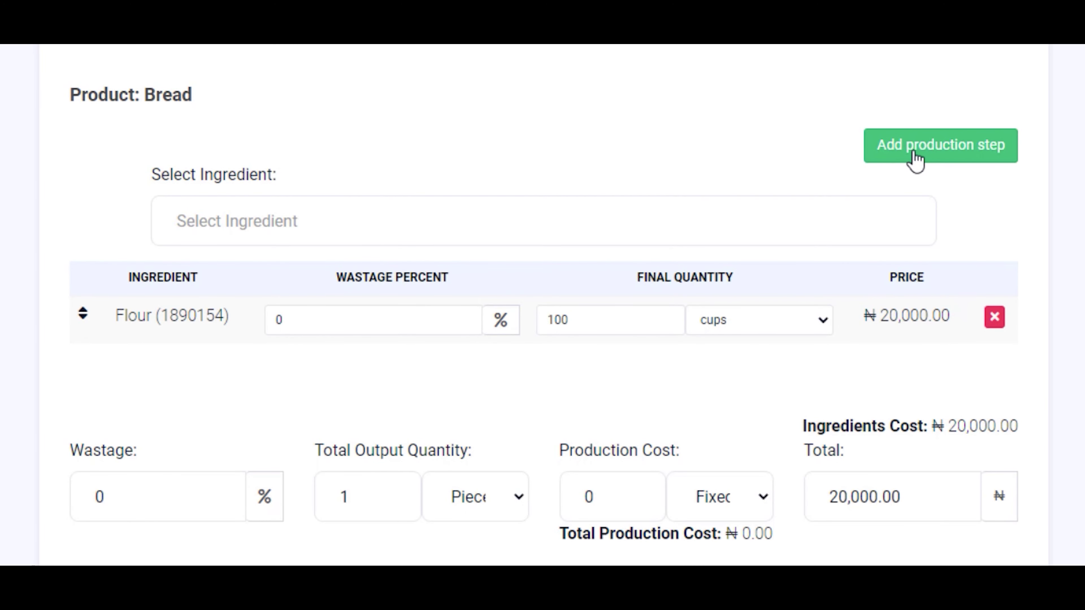
- Set the total output quantity of the Bread recipe to 200 pieces
double_click(368, 496)
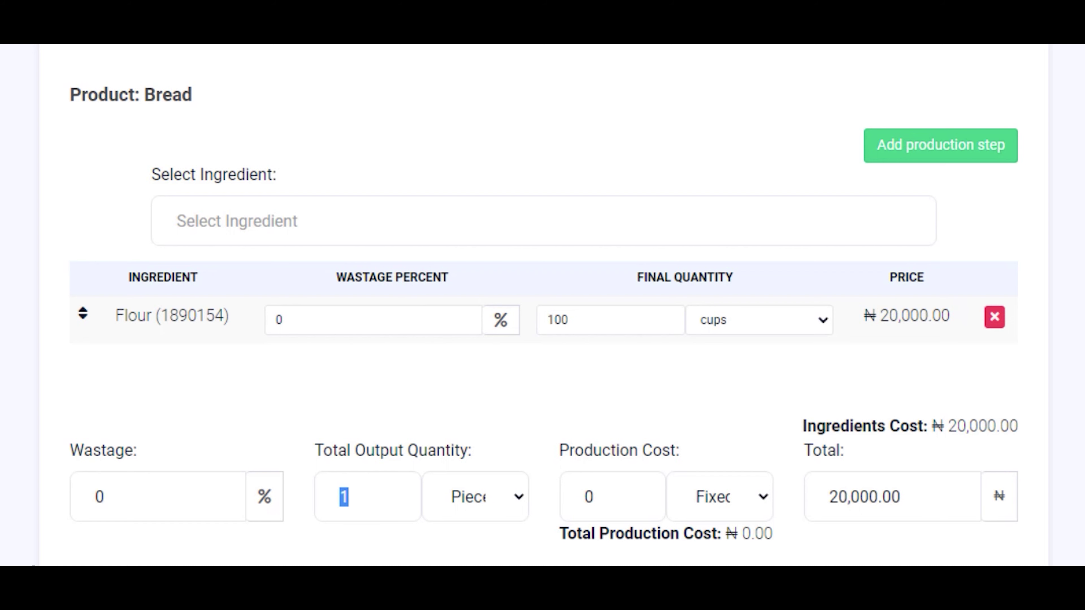
type("20")
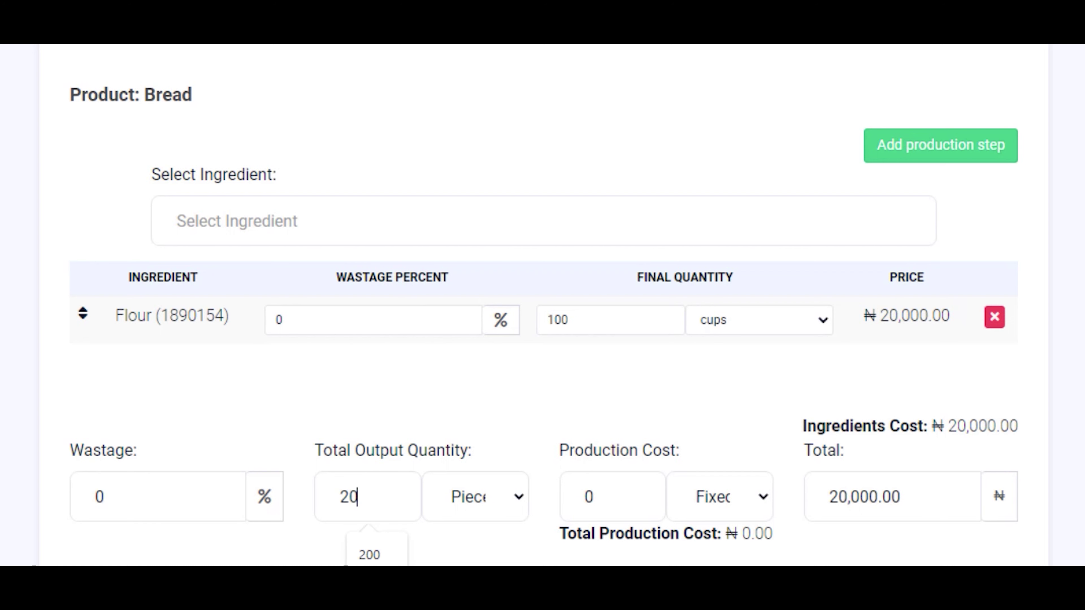
type("0")
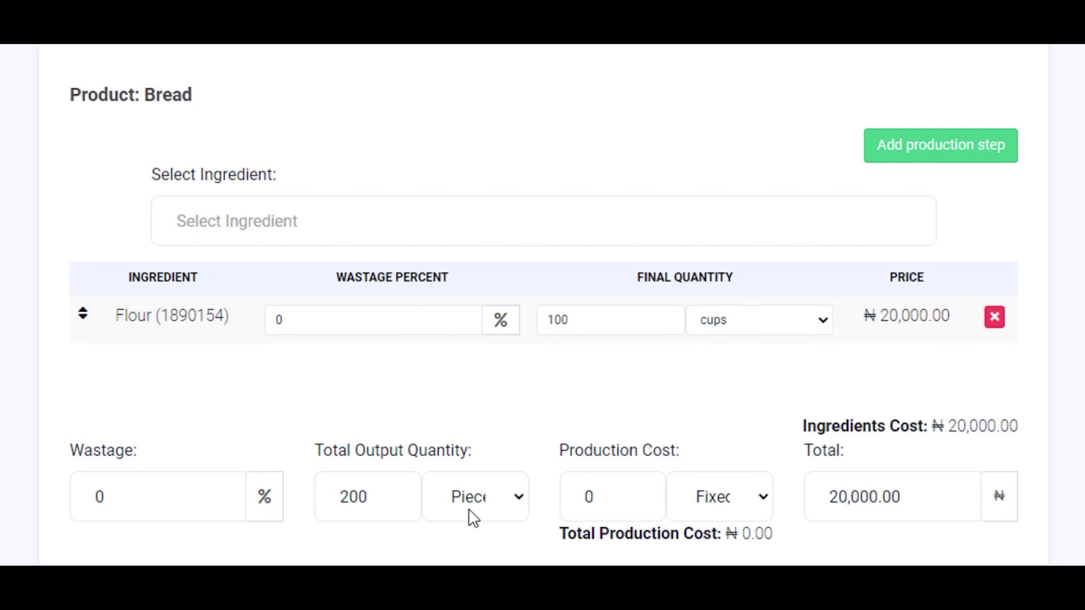
left_click(371, 563)
- Check the production cost and ingredients cost of the Bread recipe
double_click(607, 500)
left_click(614, 497)
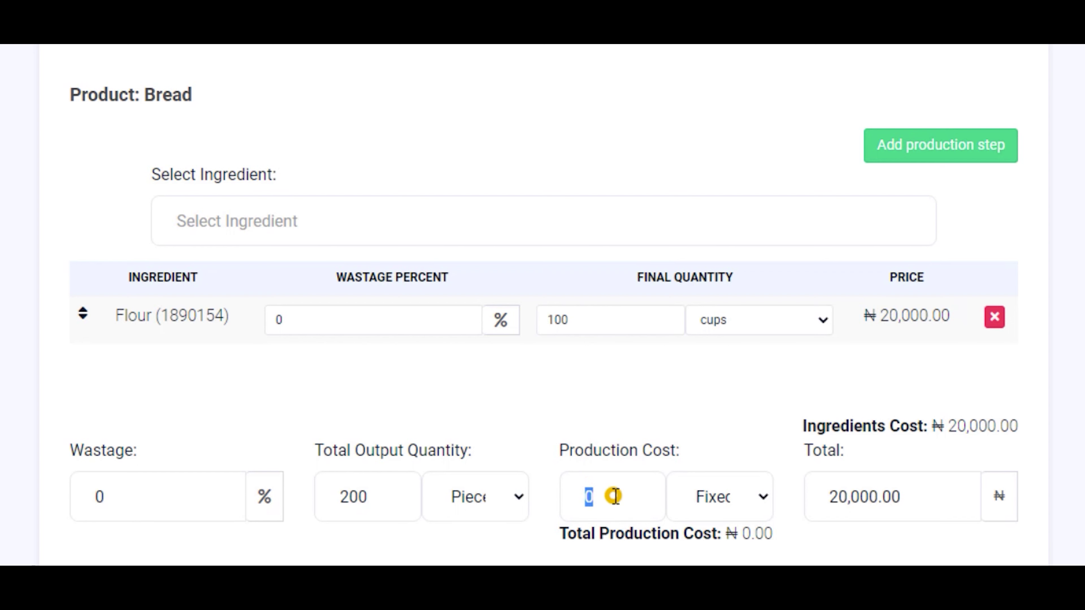
left_click(935, 433)
left_click_drag(948, 430, 1009, 427)
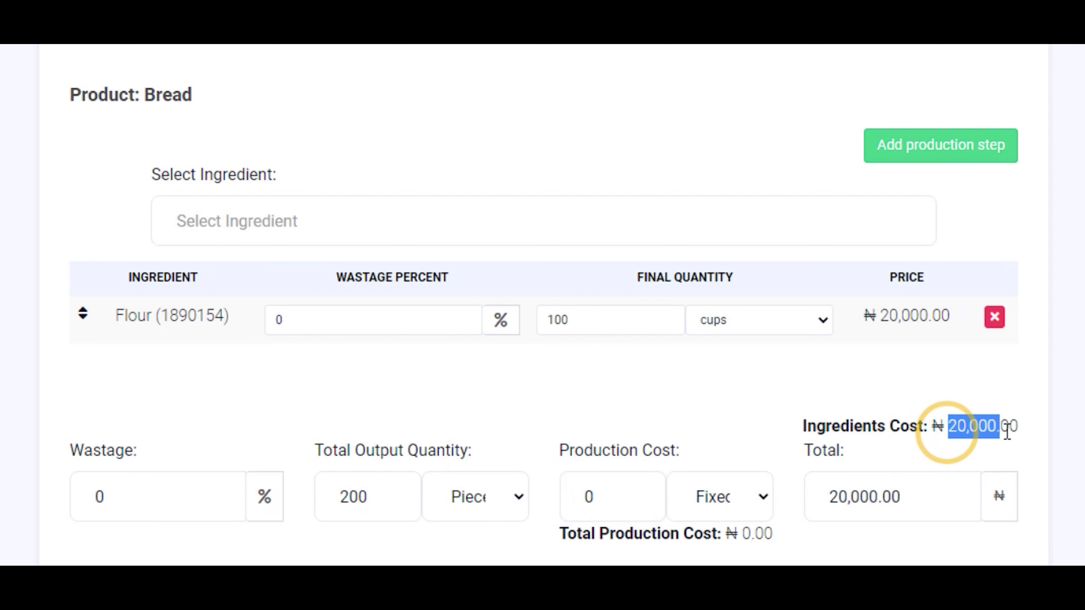
left_click(793, 381)
scroll(448, 429, "down", 1)
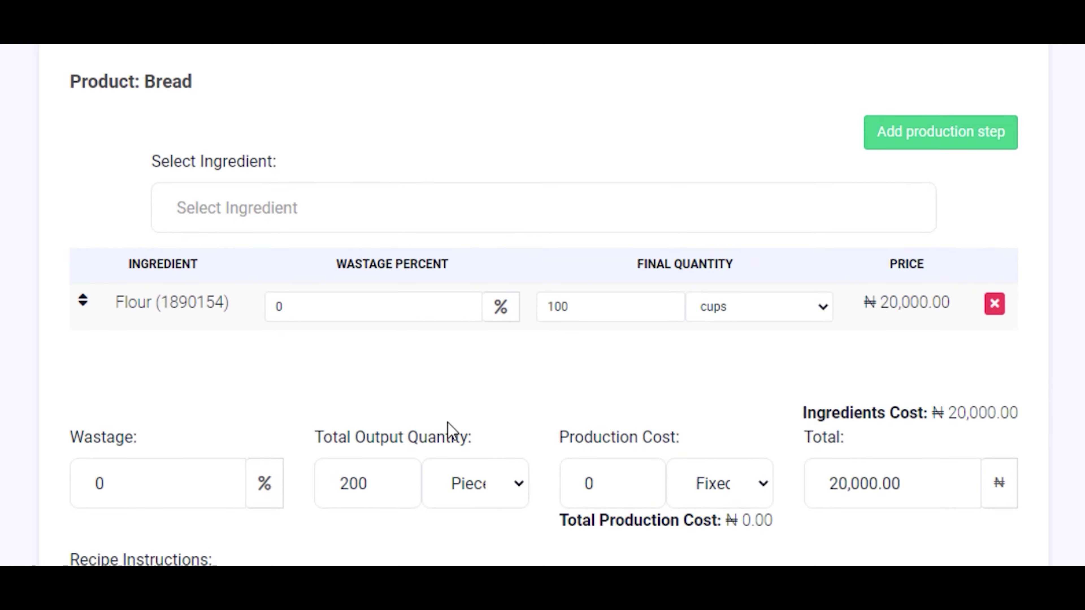
scroll(449, 430, "down", 4)
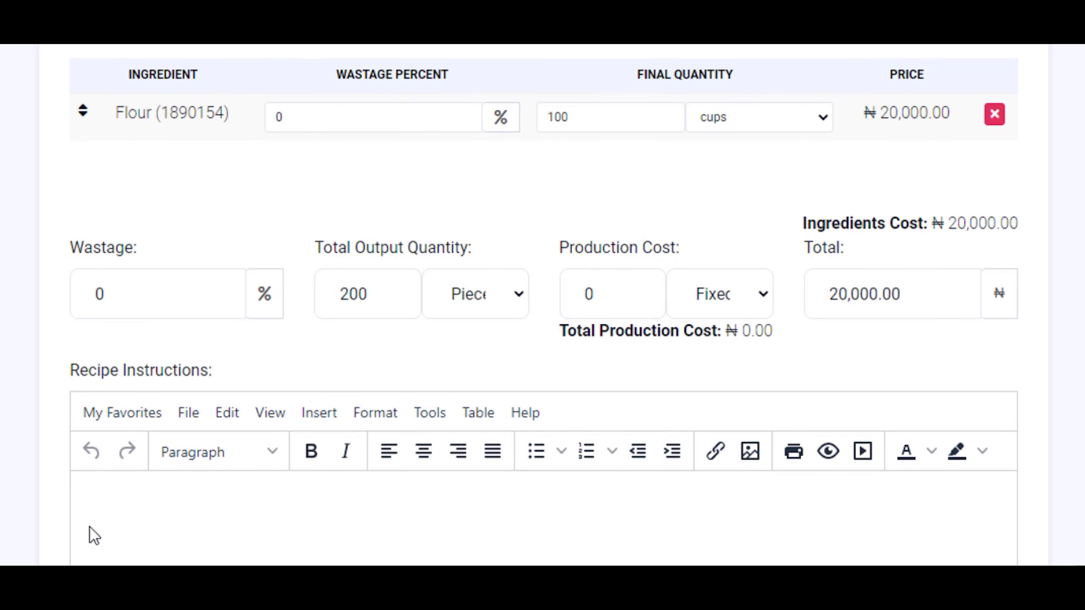
- Save the Bread recipe with the recipe instructions left blank
left_click(88, 528)
left_click(145, 530)
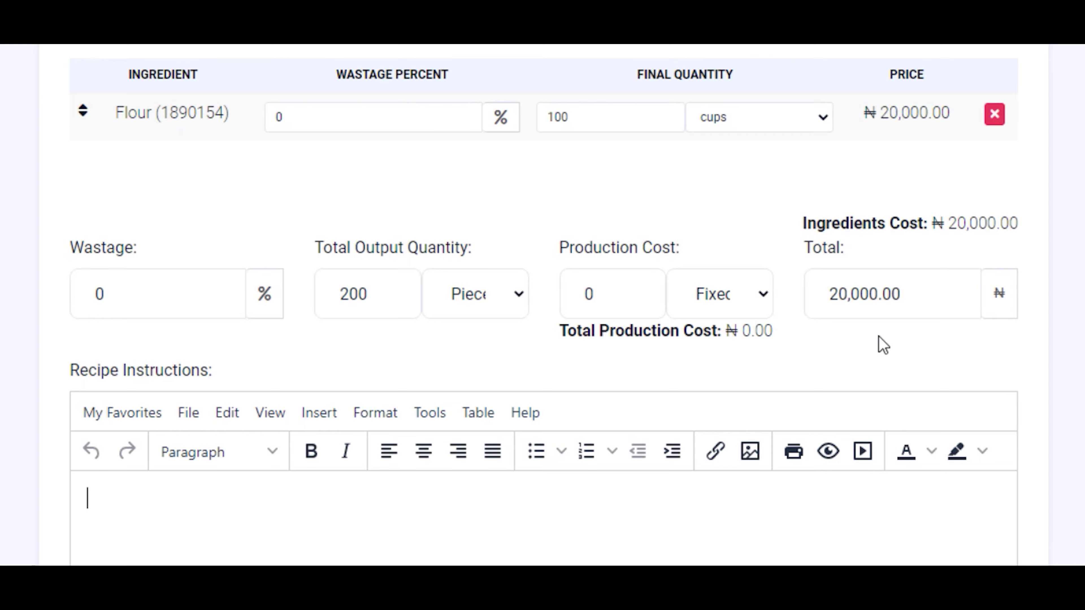
scroll(989, 347, "down", 5)
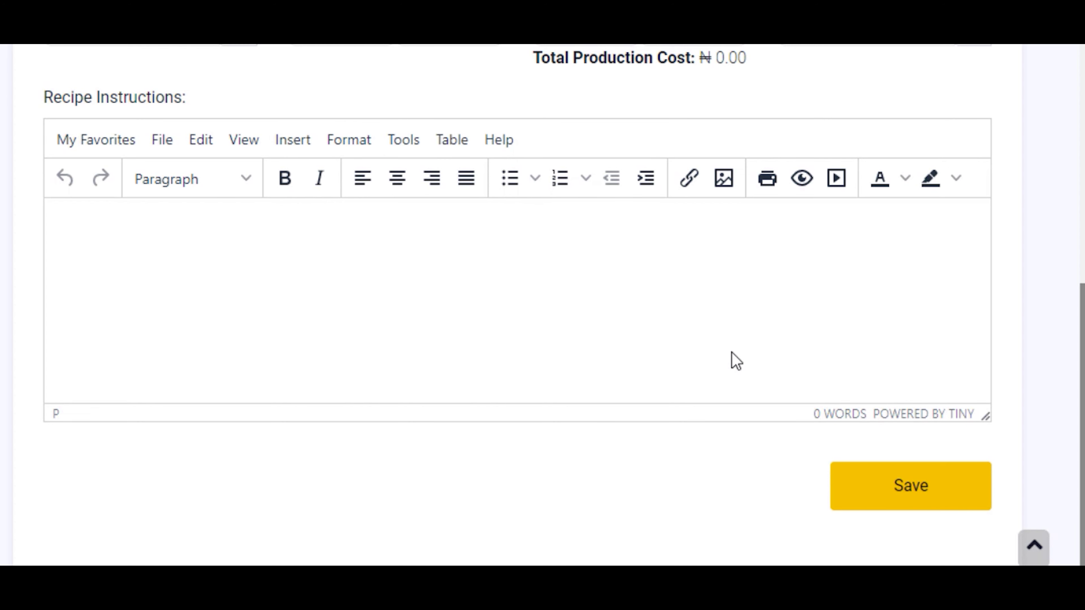
left_click(856, 497)
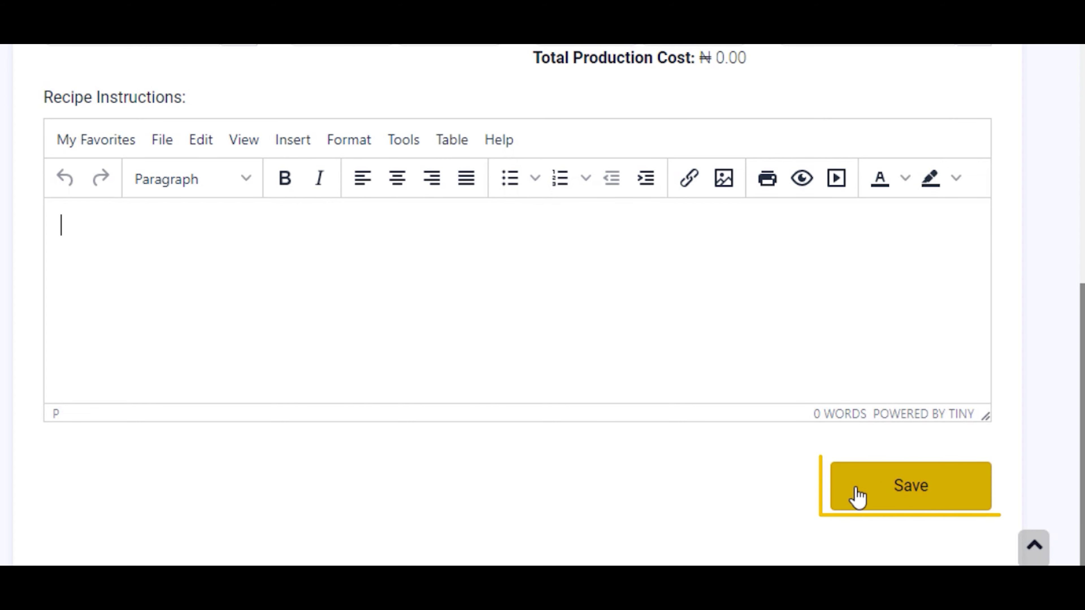
left_click(906, 493)
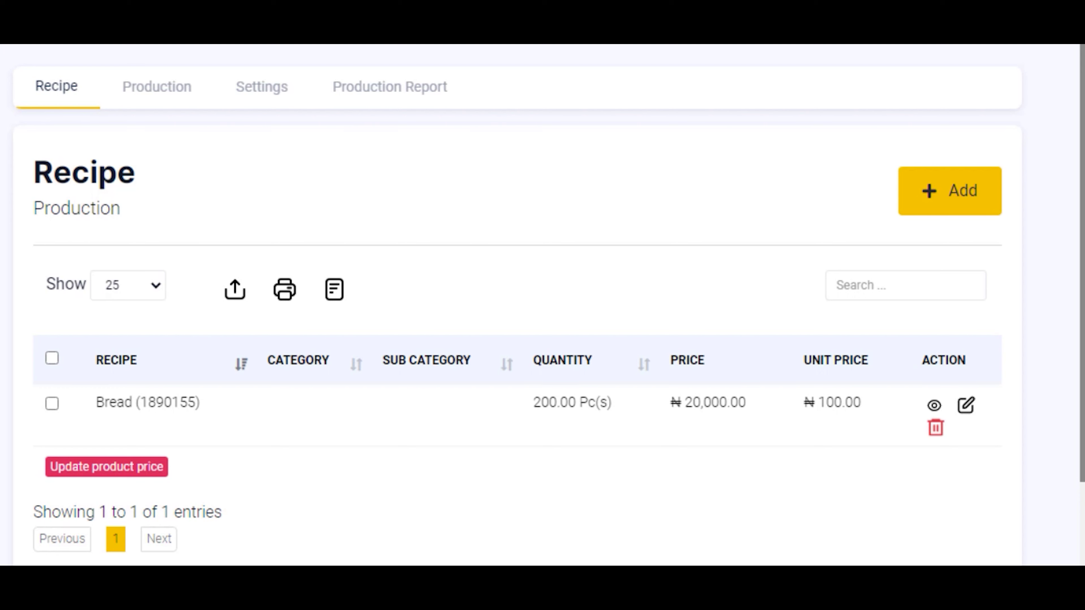
- Start a new production record and look over its form
left_click(151, 92)
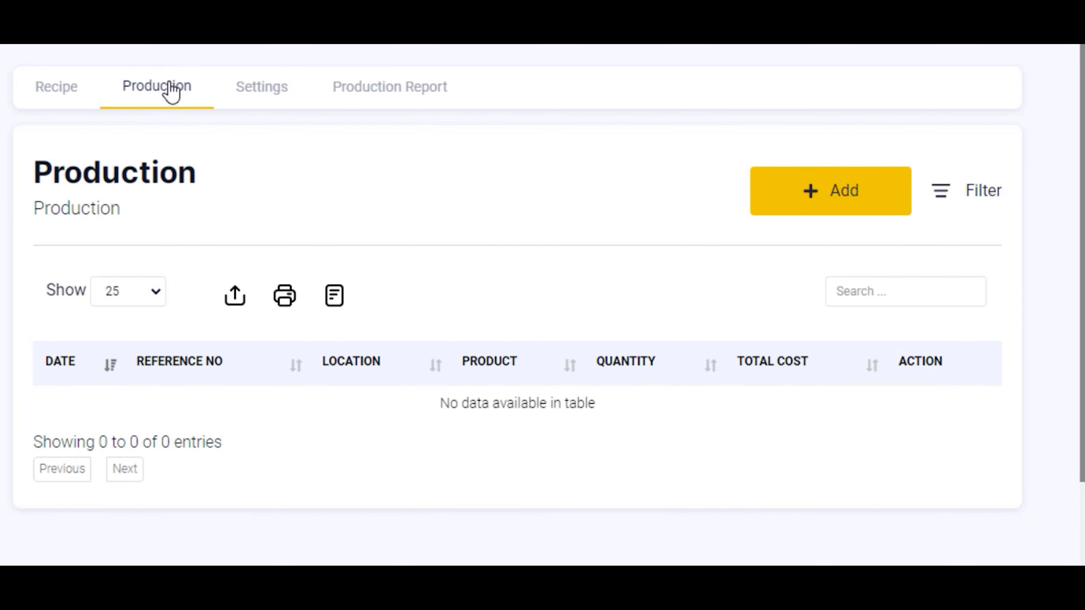
left_click(784, 195)
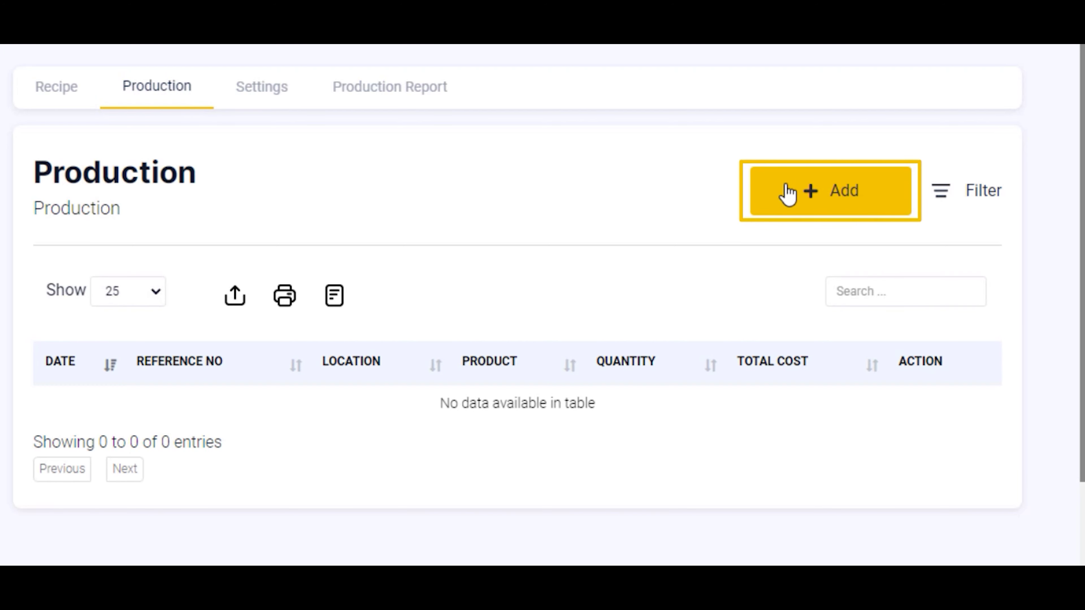
left_click(818, 193)
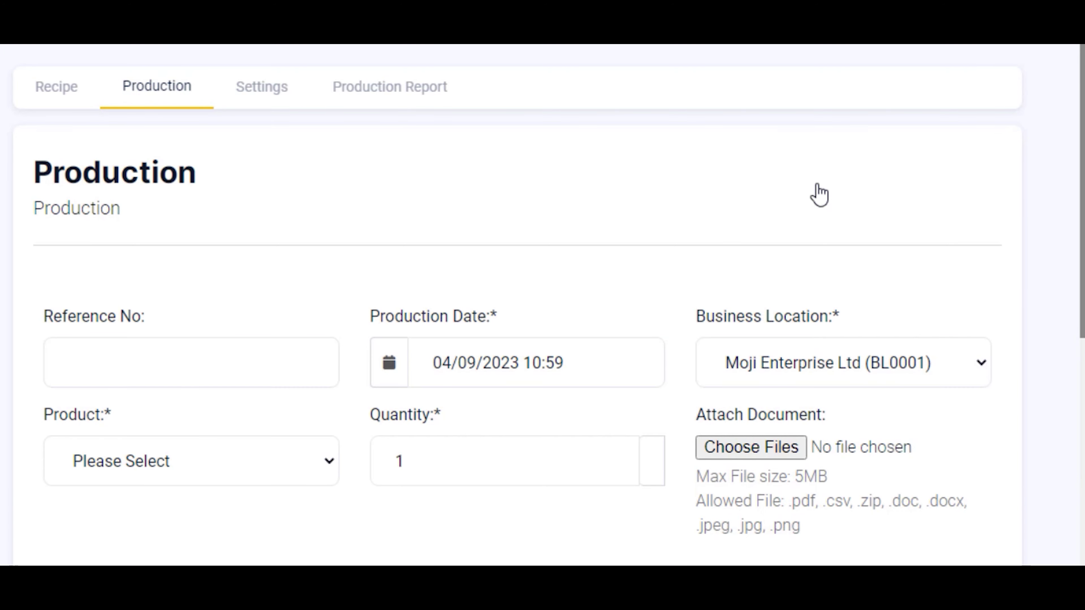
scroll(525, 248, "down", 3)
scroll(528, 250, "down", 3)
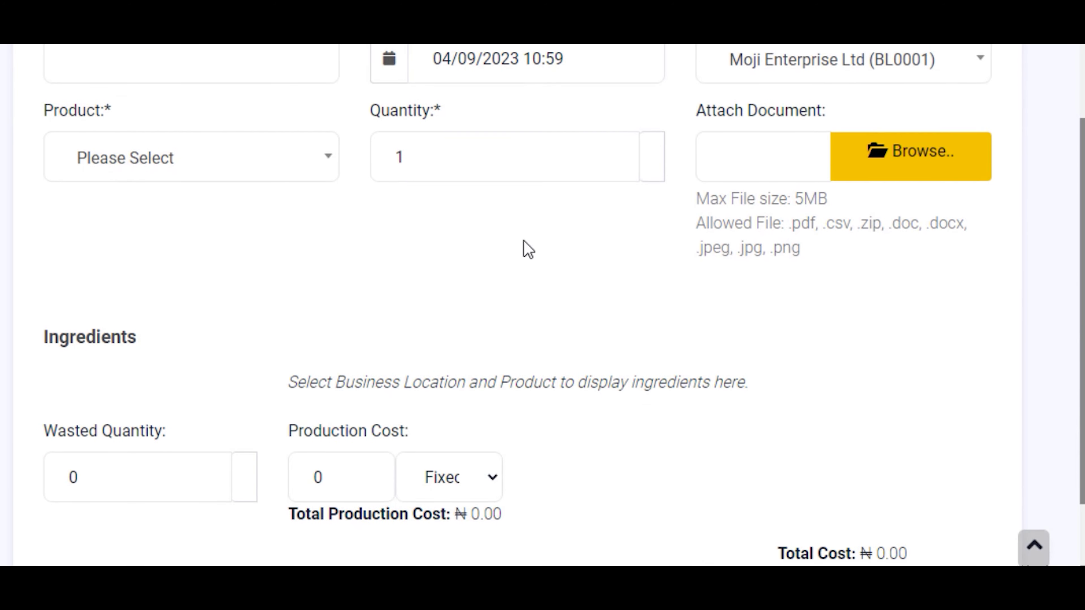
scroll(525, 246, "up", 2)
- Choose Moji Enterprise Ltd (BL0001) as the business location and Bread as the product for the production
left_click(794, 178)
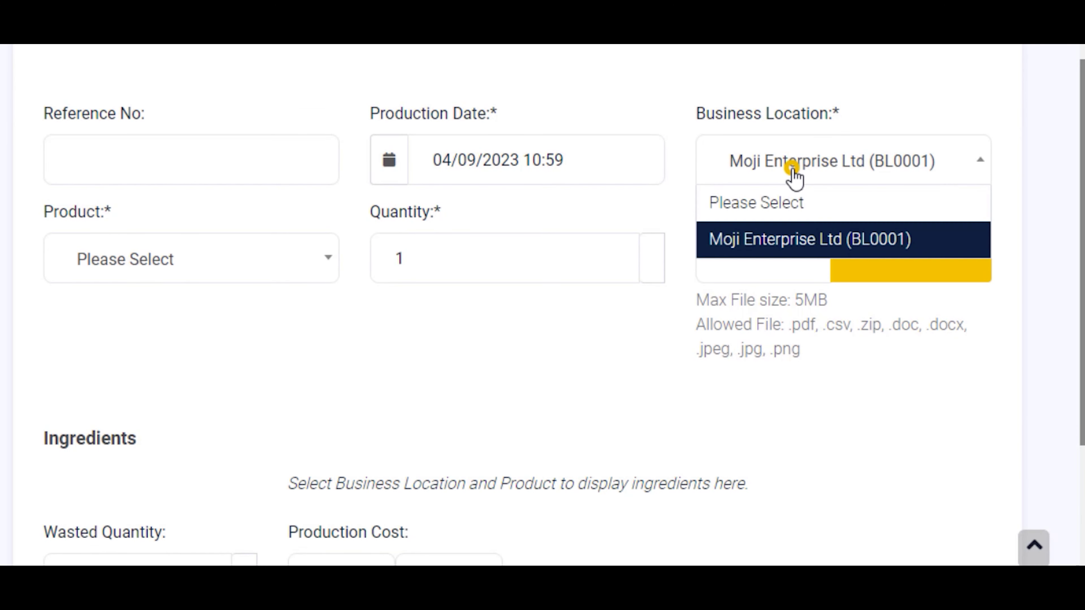
left_click(786, 239)
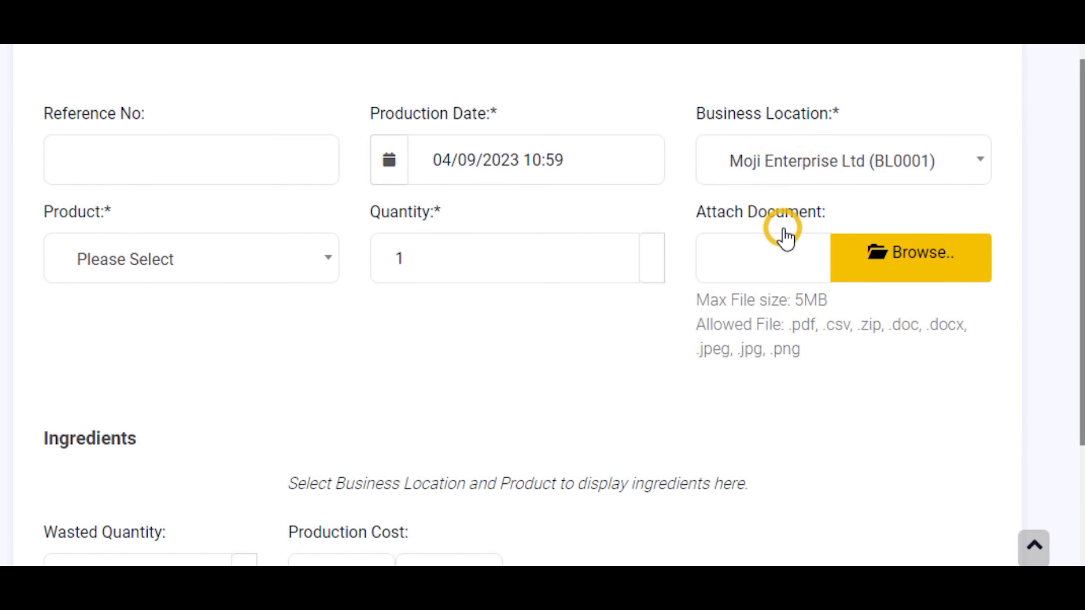
left_click(249, 268)
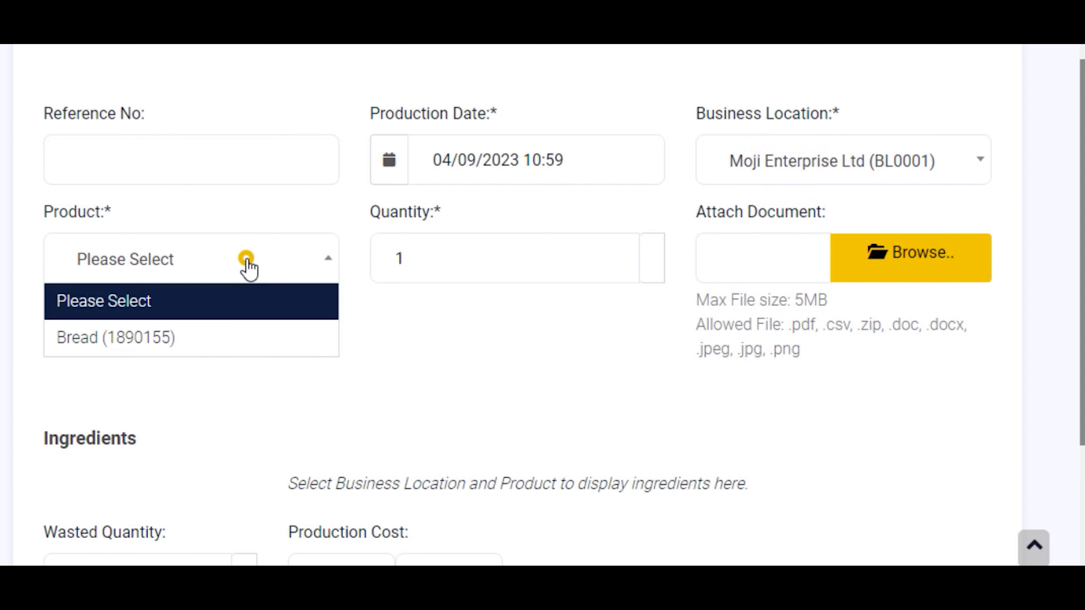
left_click(168, 336)
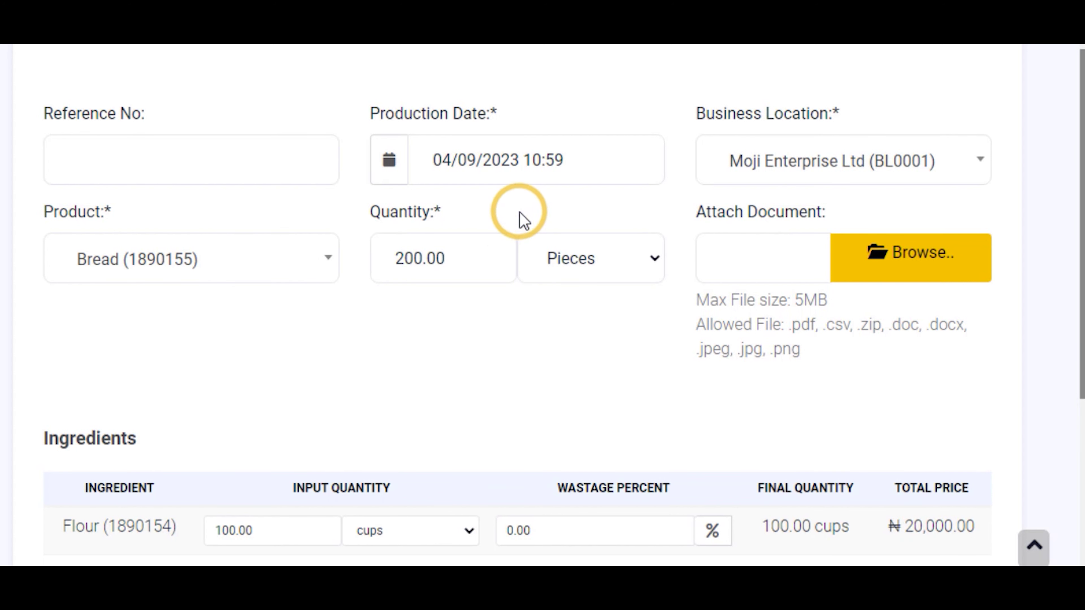
- Finalize and submit the Bread production after checking the flour wastage and production cost
scroll(518, 223, "down", 5)
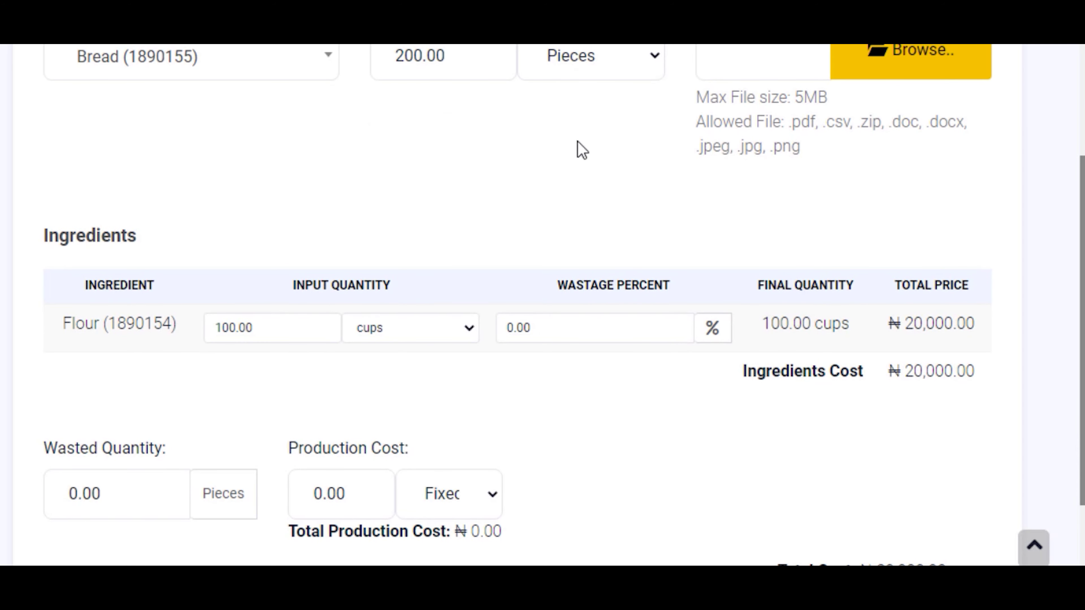
left_click(570, 333)
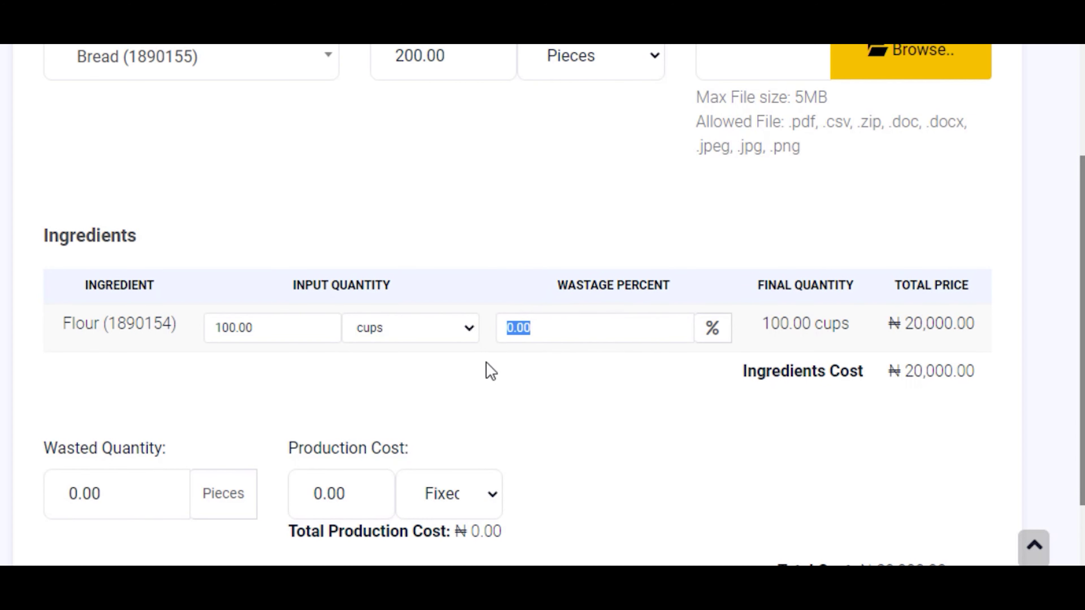
scroll(508, 397, "down", 5)
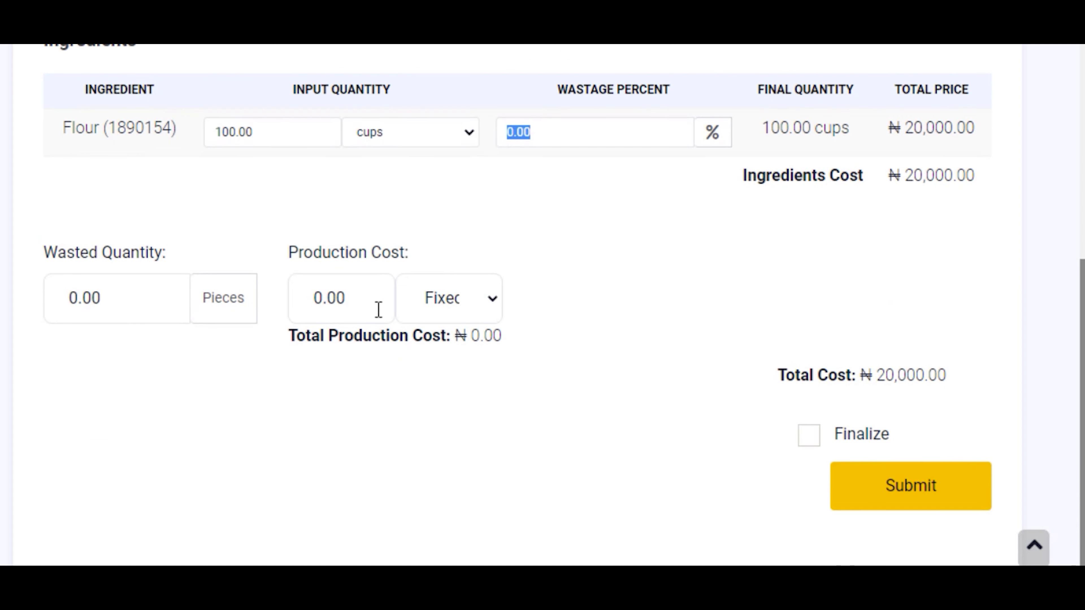
left_click(362, 297)
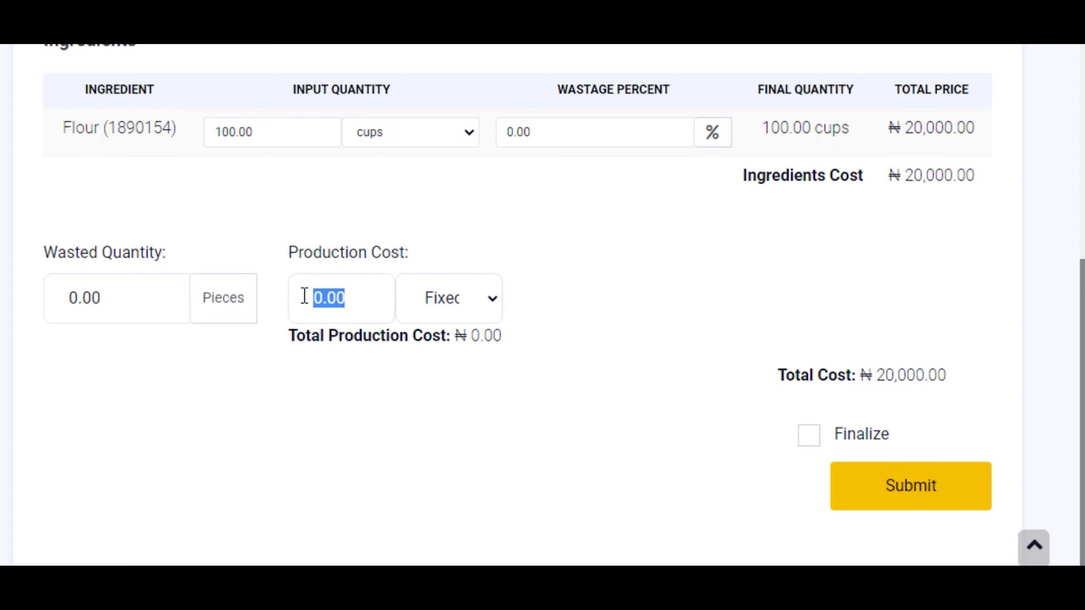
left_click(354, 403)
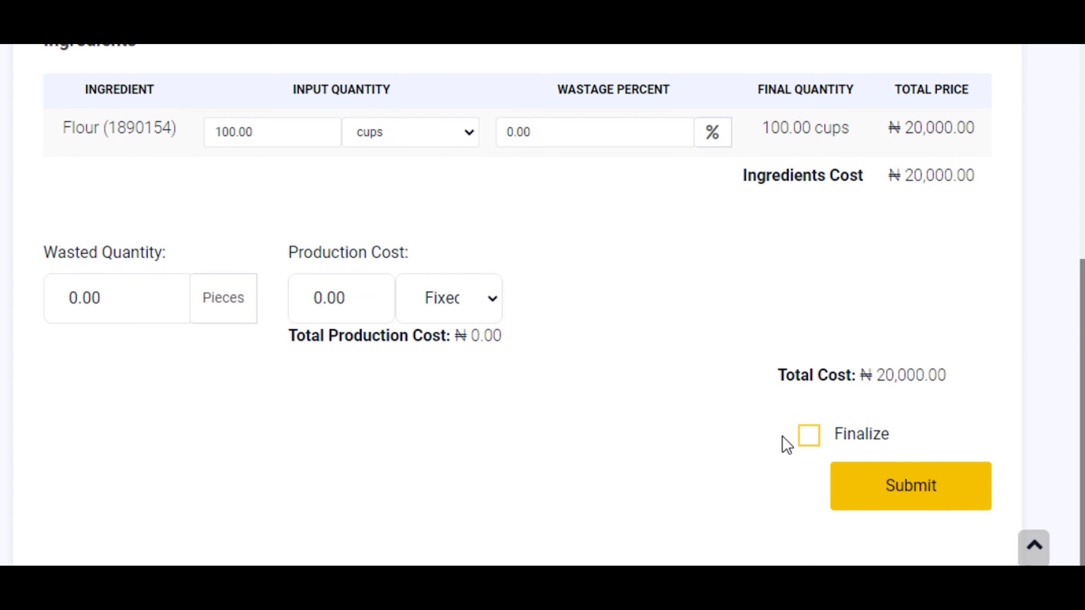
left_click(809, 438)
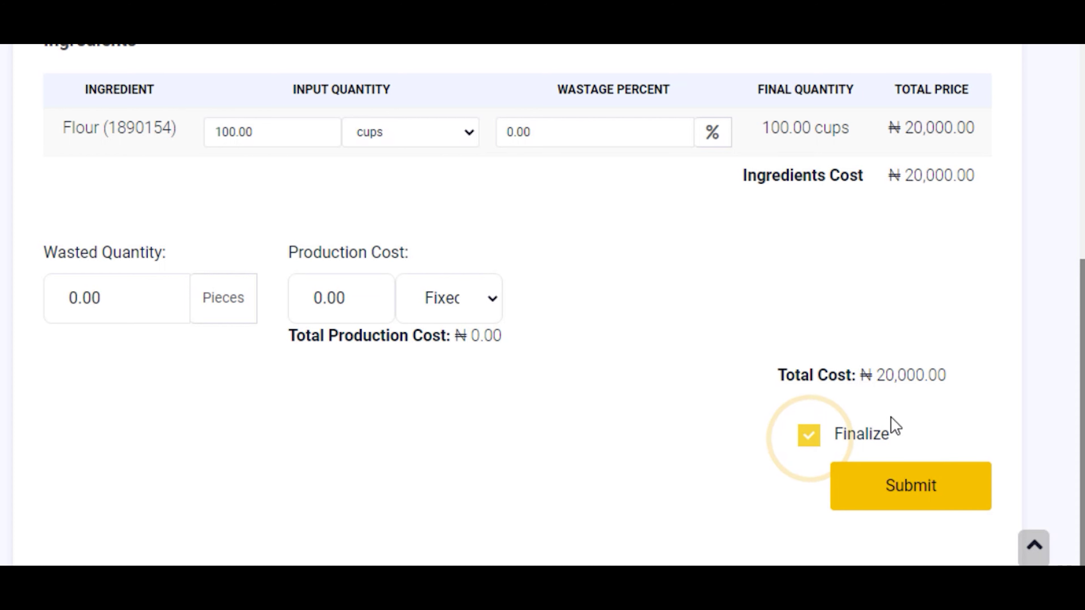
left_click(908, 487)
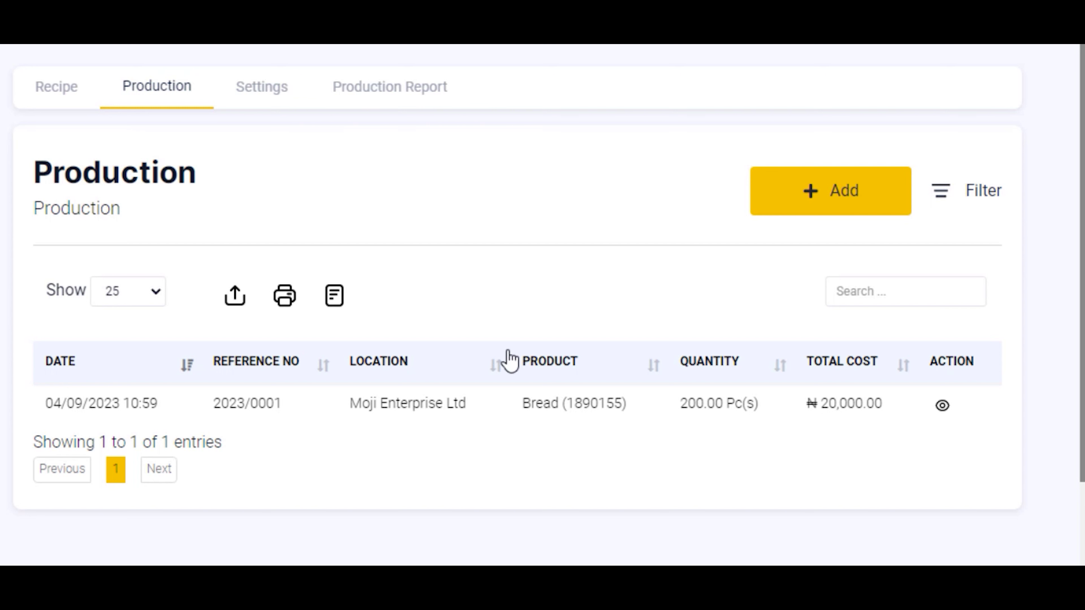
- Open the production report and examine the total production, total production cost and total sold
left_click(391, 89)
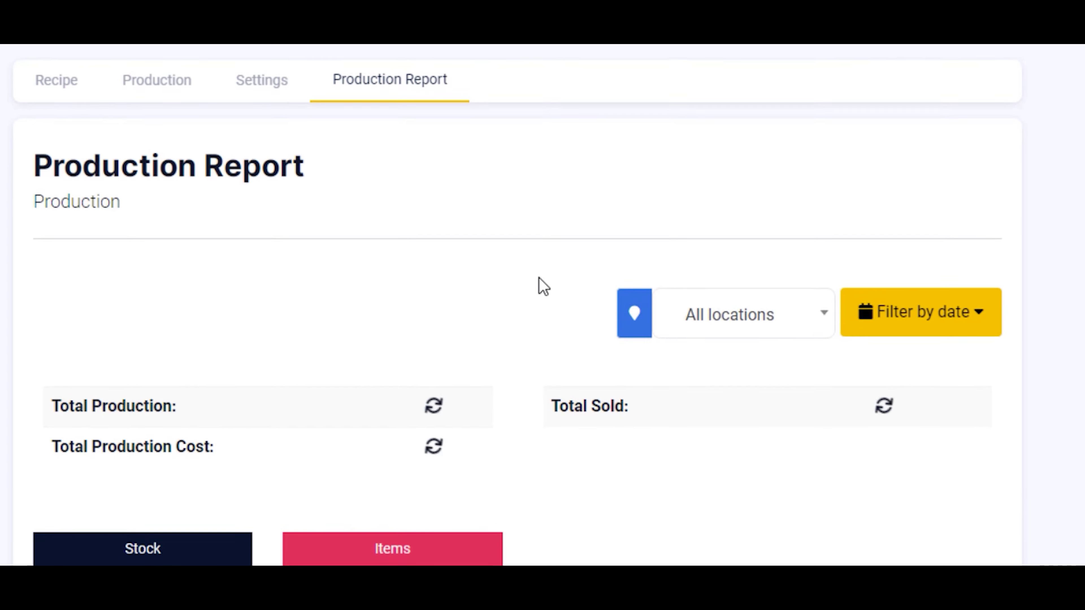
scroll(539, 285, "down", 4)
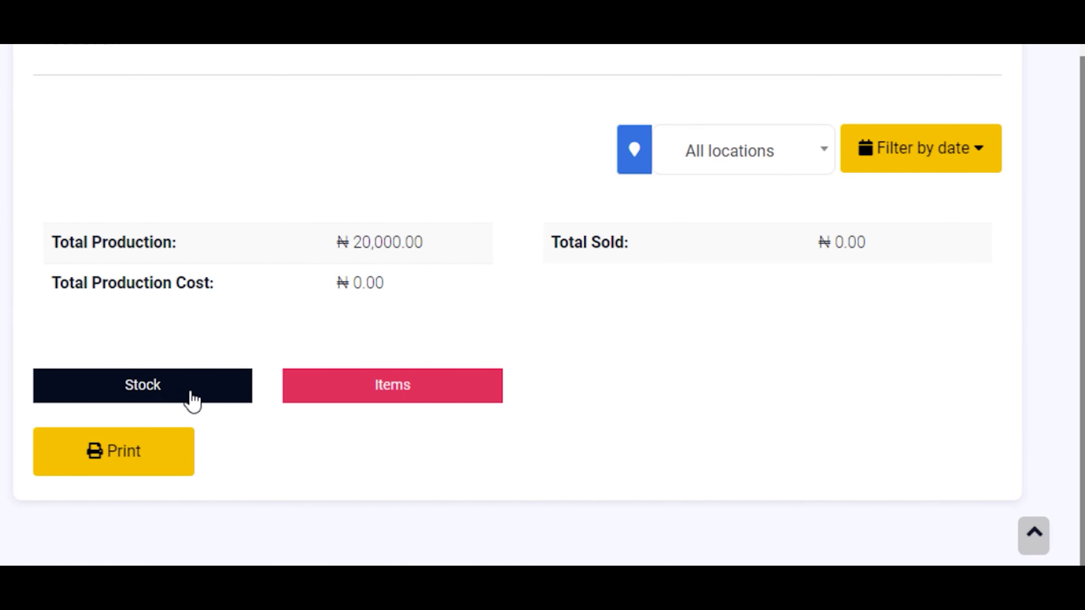
- Filter the production report to the Moji Enterprise Ltd (BL0001) location and today's date
left_click(814, 148)
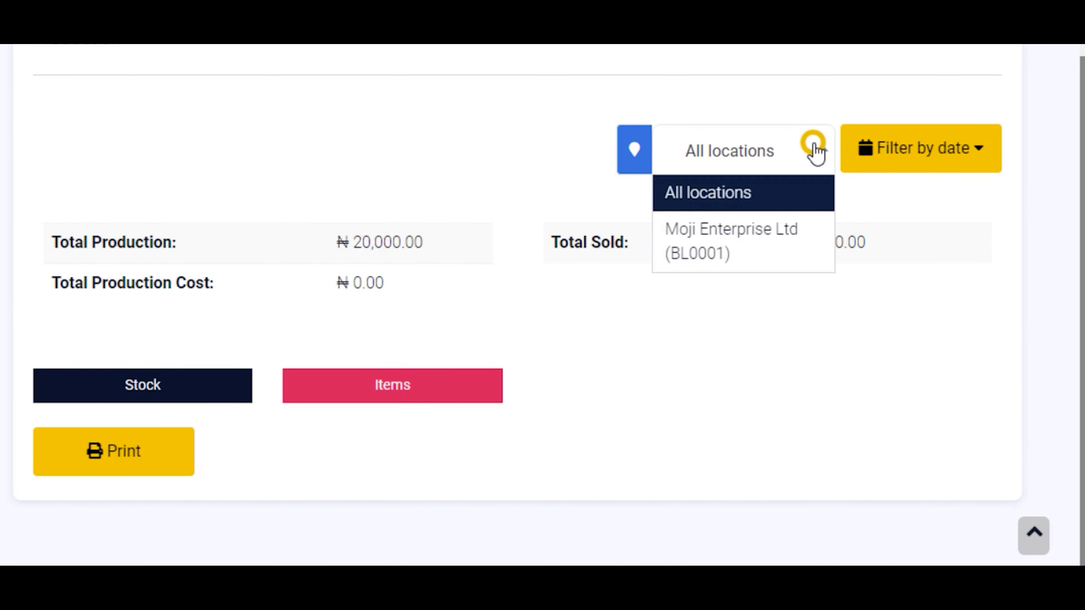
left_click(724, 250)
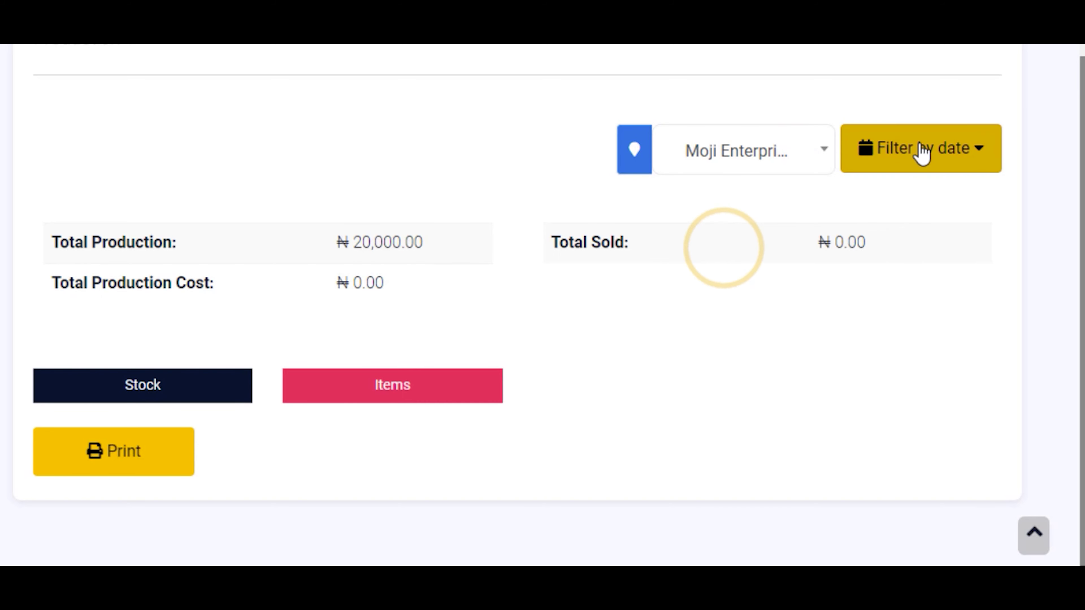
left_click(965, 149)
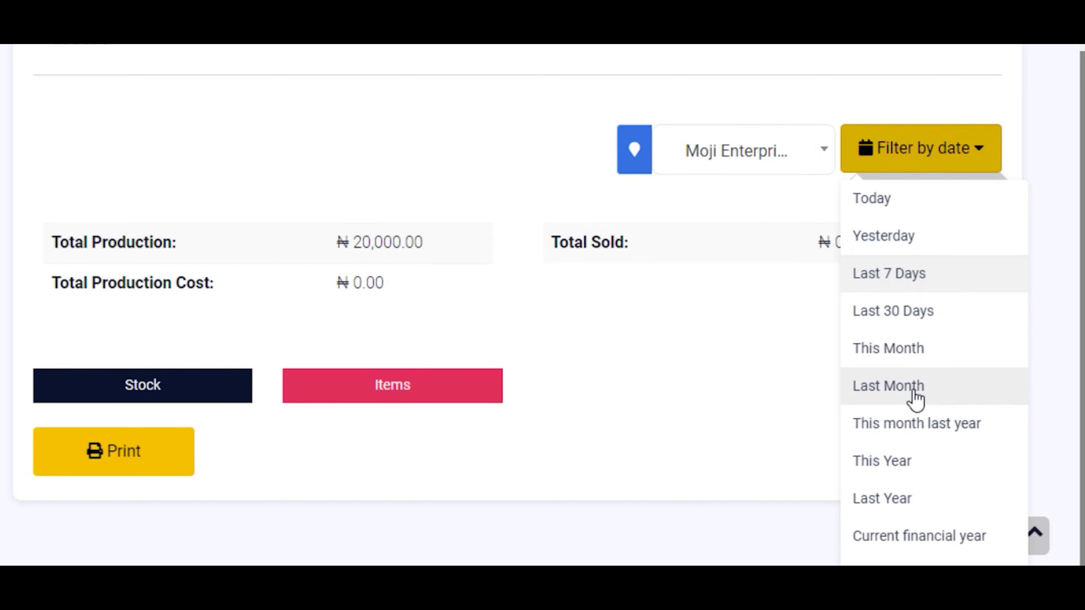
left_click(894, 205)
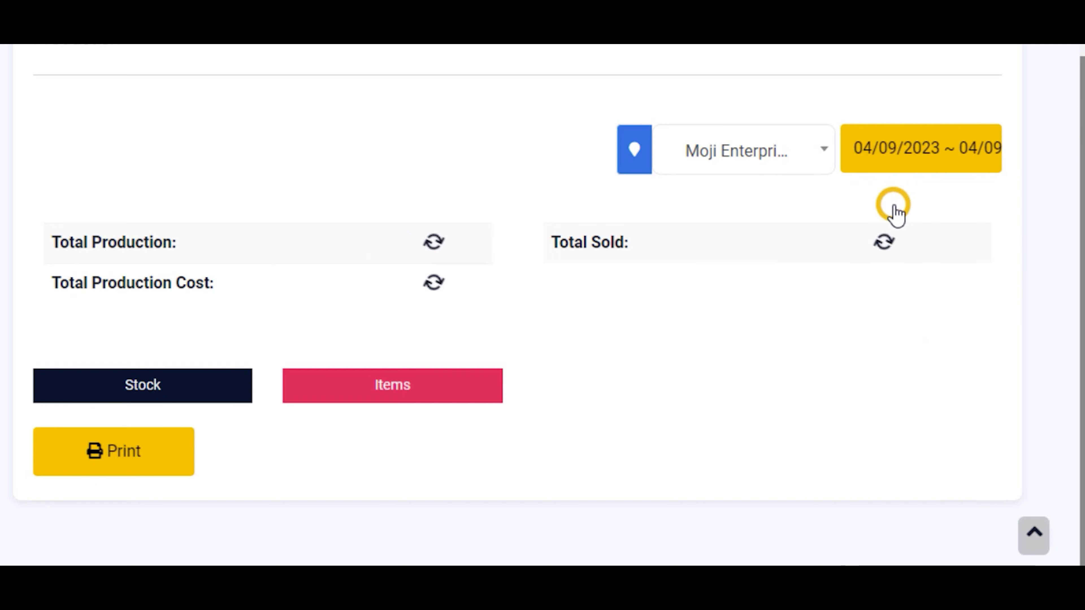
- Open the stock report from the production report and examine the stock quantity of Bread
left_click(164, 386)
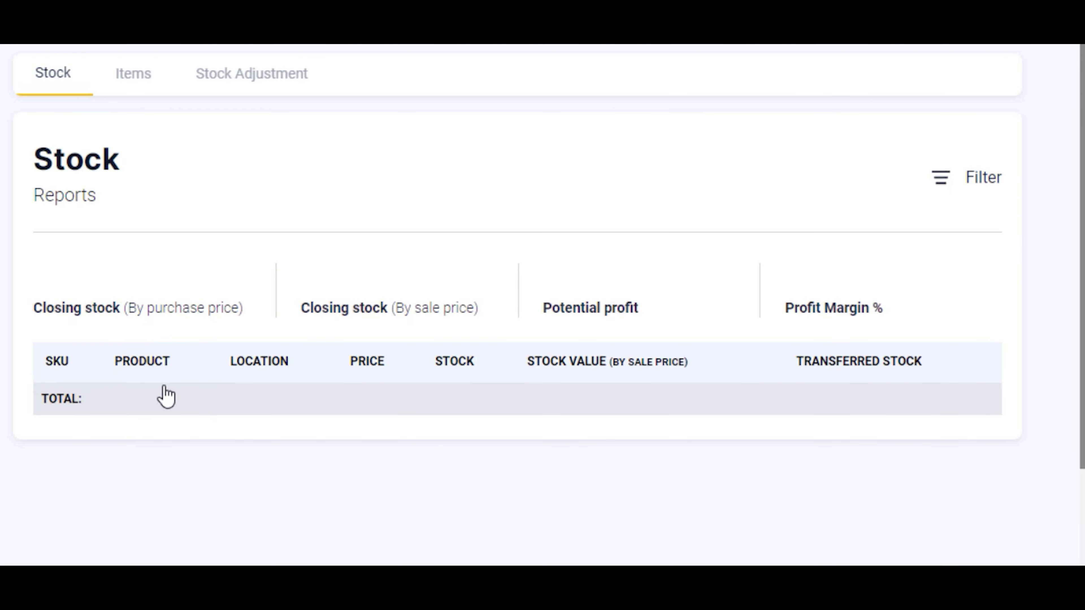
scroll(380, 412, "down", 4)
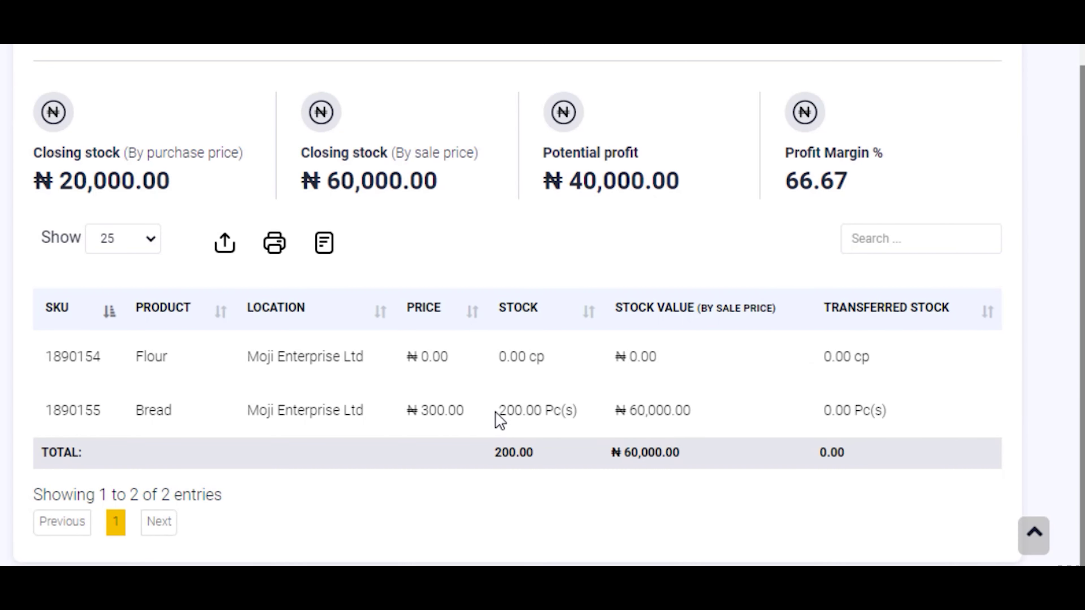
left_click_drag(495, 412, 580, 411)
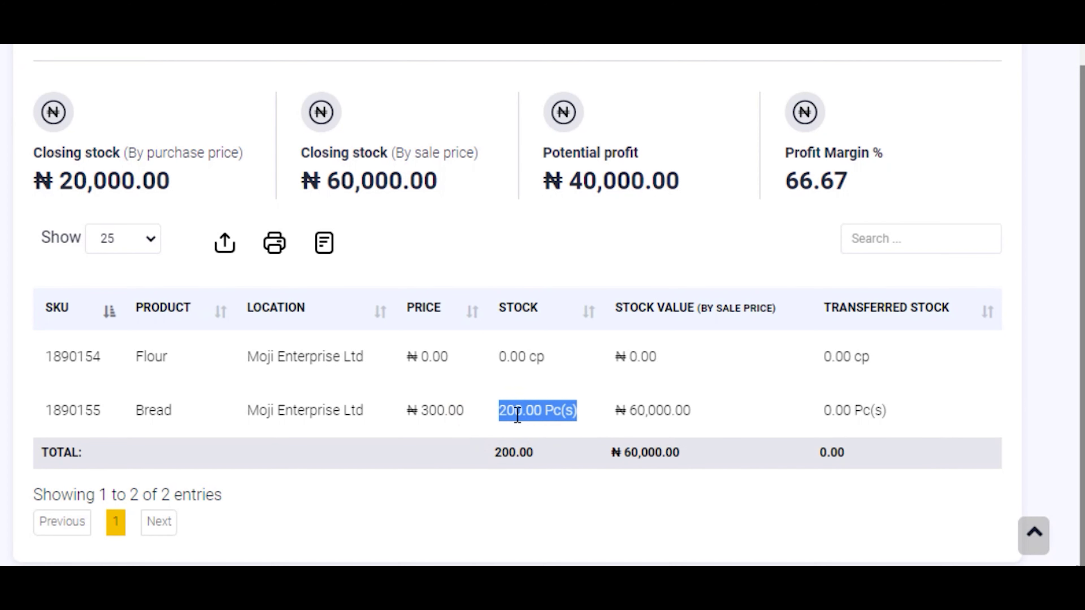
left_click(576, 387)
left_click_drag(578, 411, 504, 413)
scroll(418, 463, "up", 4)
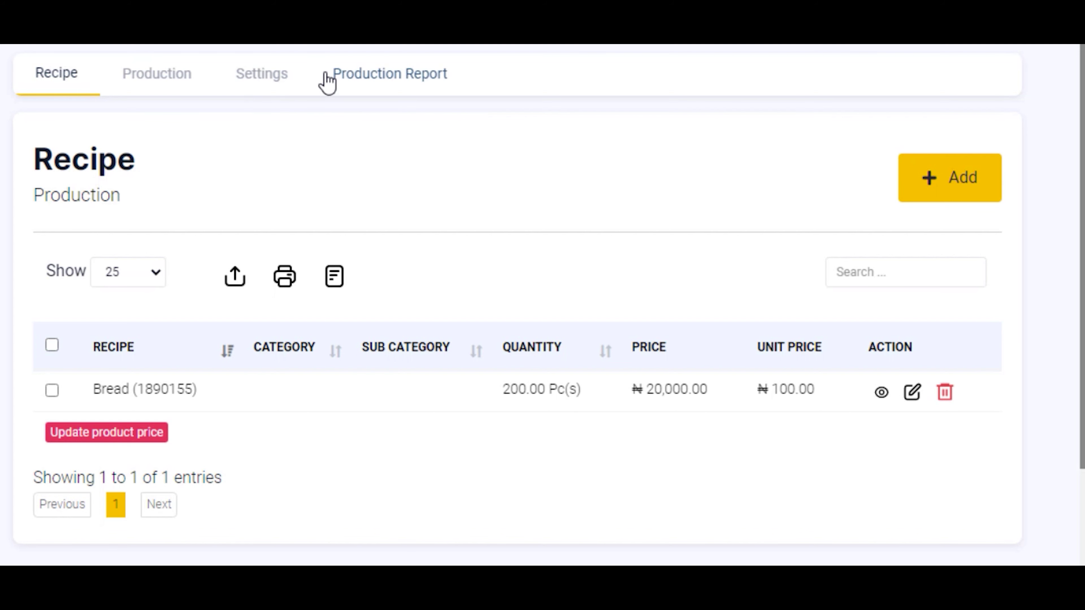
- Enable disabling of ingredient quantity editing and updating of product purchase price on finalizing in the production settings, and save them
left_click(264, 77)
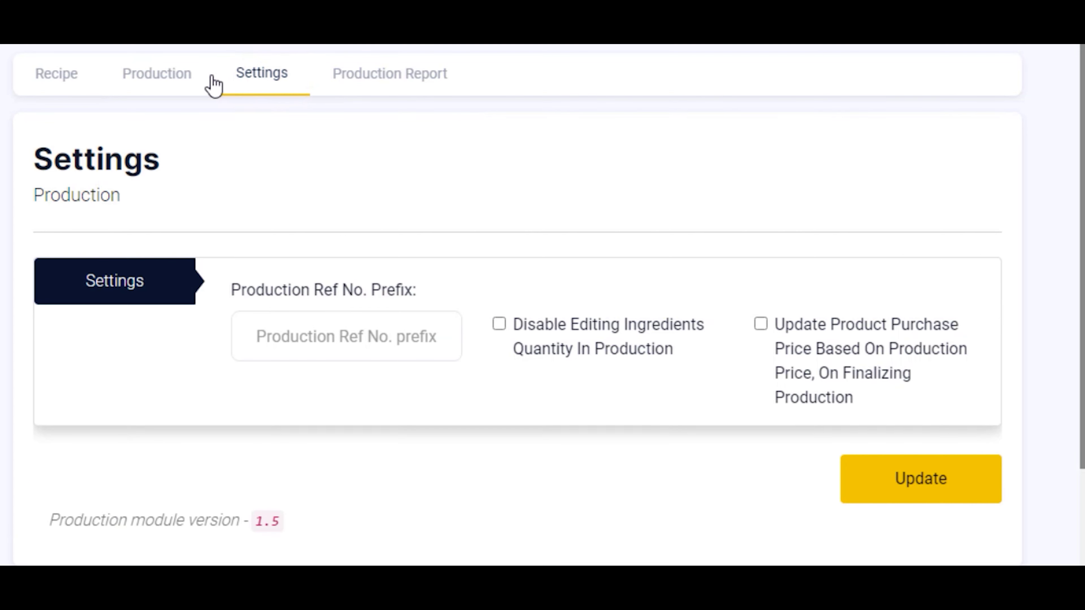
scroll(556, 179, "down", 3)
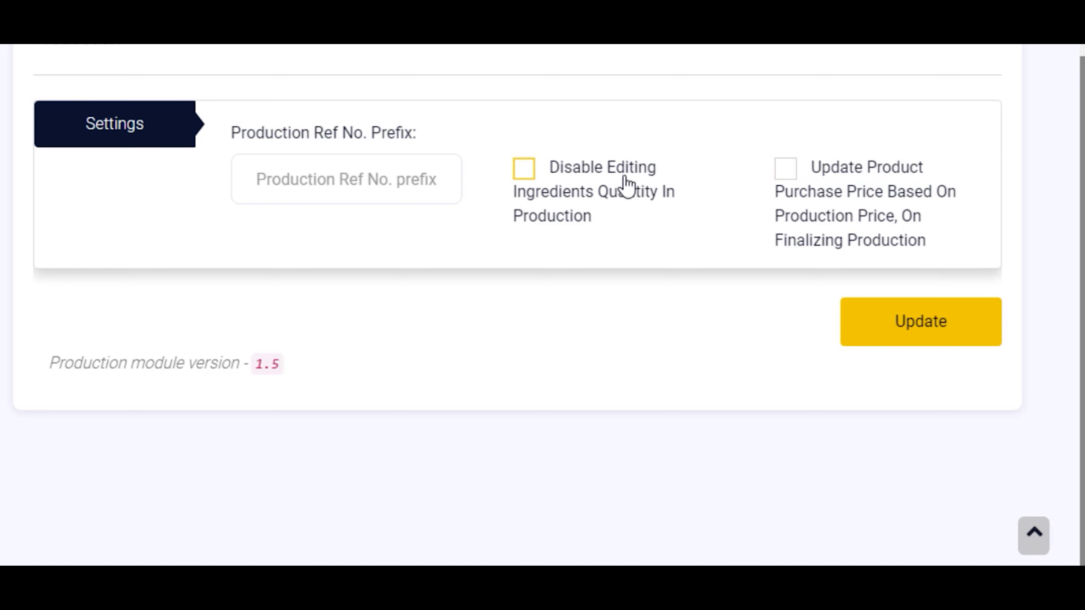
left_click(786, 169)
left_click(888, 338)
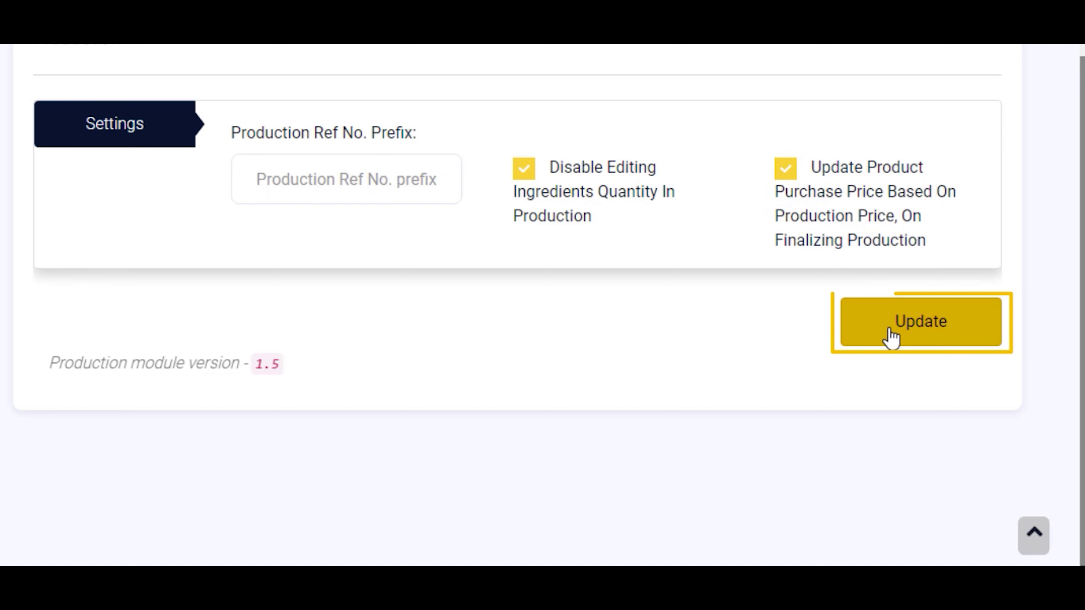
scroll(613, 75, "up", 3)
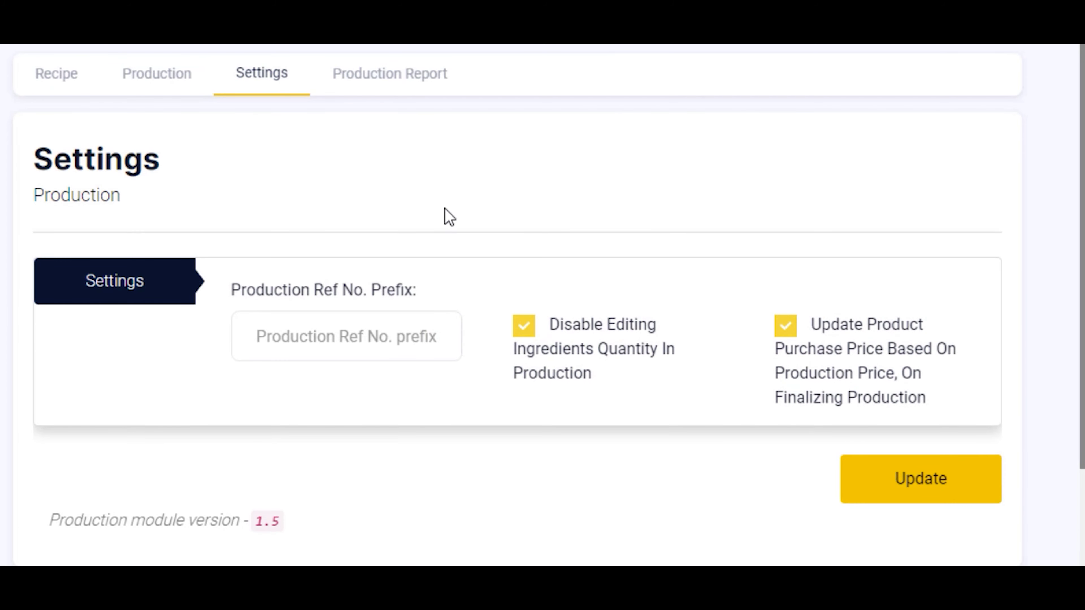